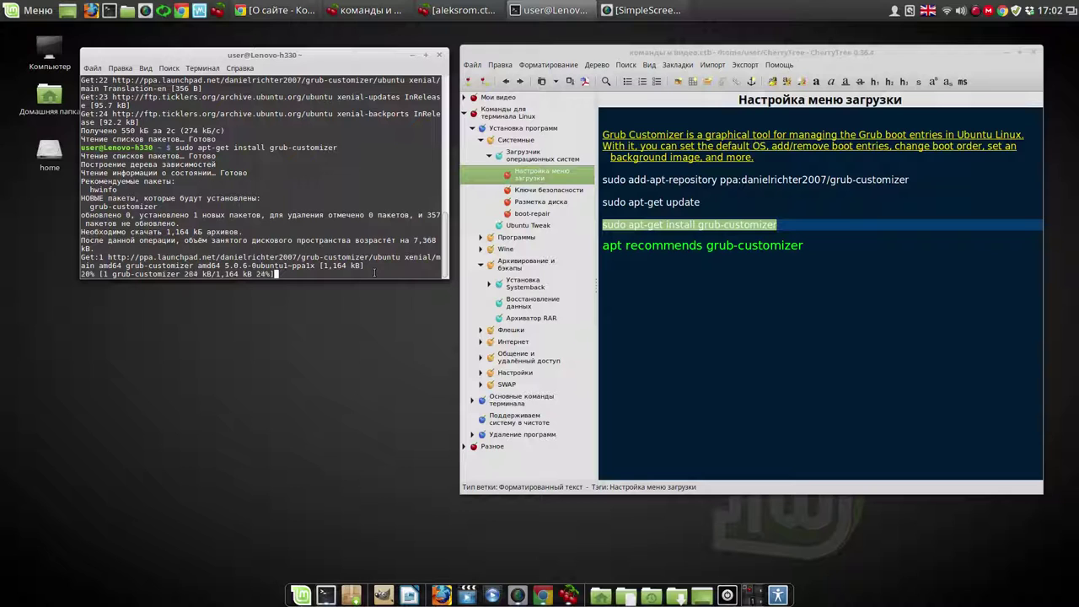
# Select the apt line recommending grub-customizer and look up the 'Загрузчик операционных систем' notes page
pyautogui.moveTo(806, 245); pyautogui.dragTo(603, 247)
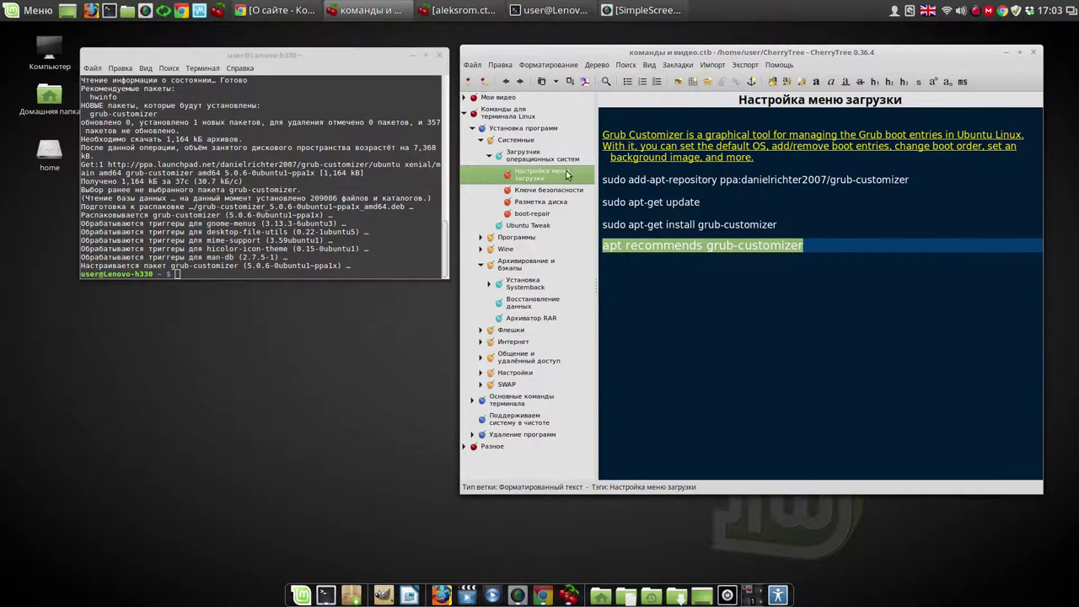
pyautogui.click(538, 156)
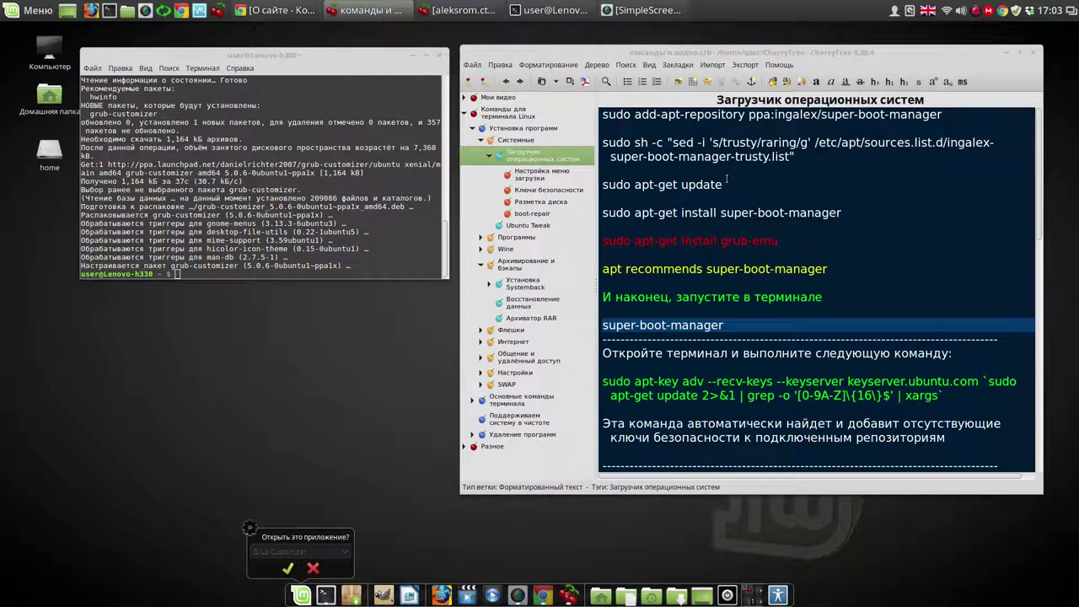
pyautogui.click(1019, 52)
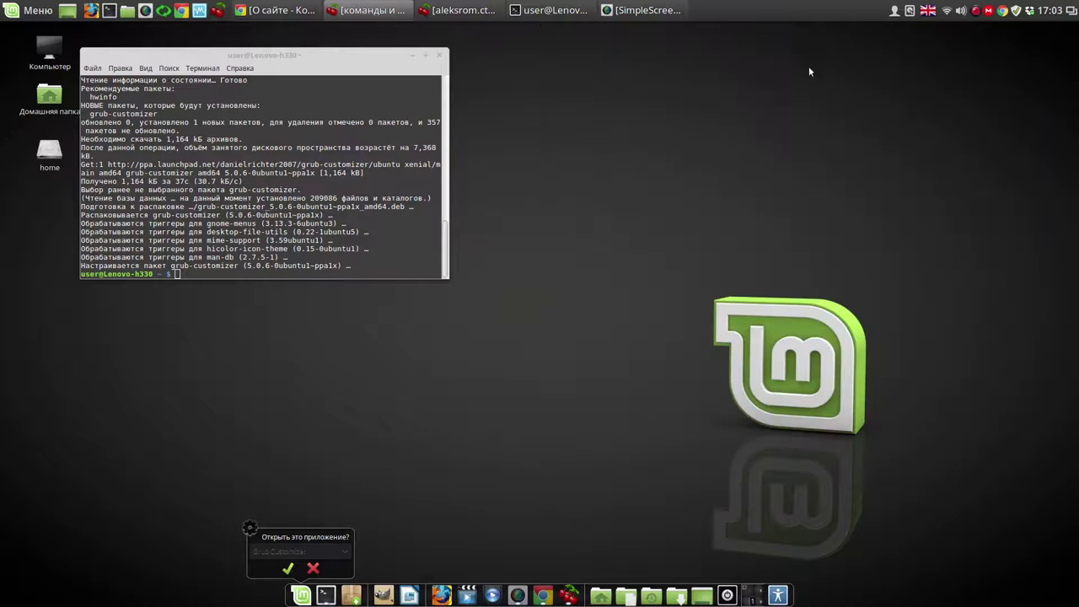
# Close Terminal and open the author's MEGA shared folder in Chrome
pyautogui.click(439, 56)
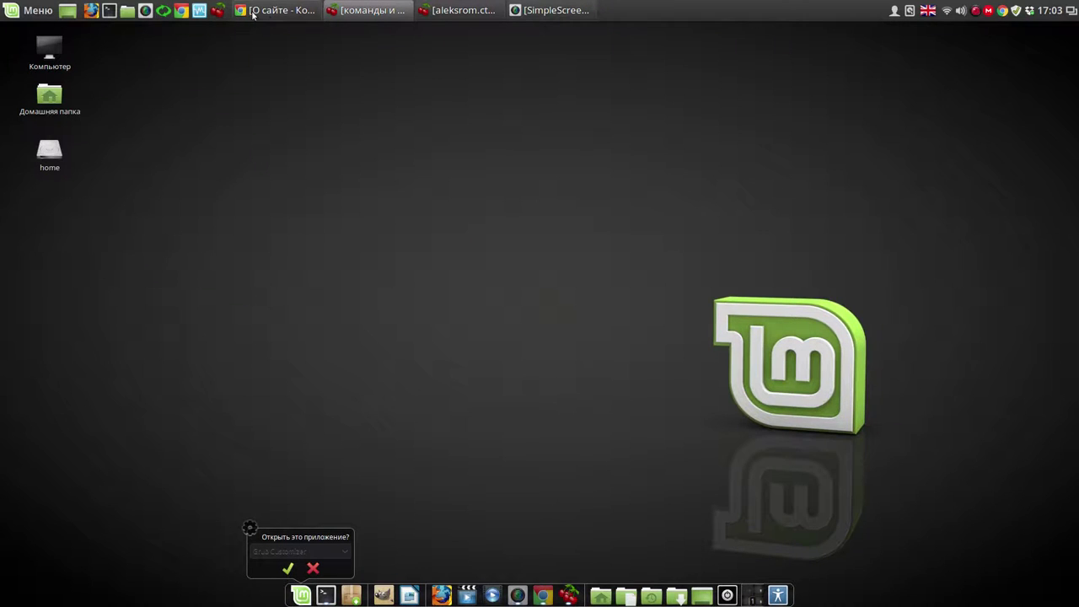
pyautogui.click(287, 12)
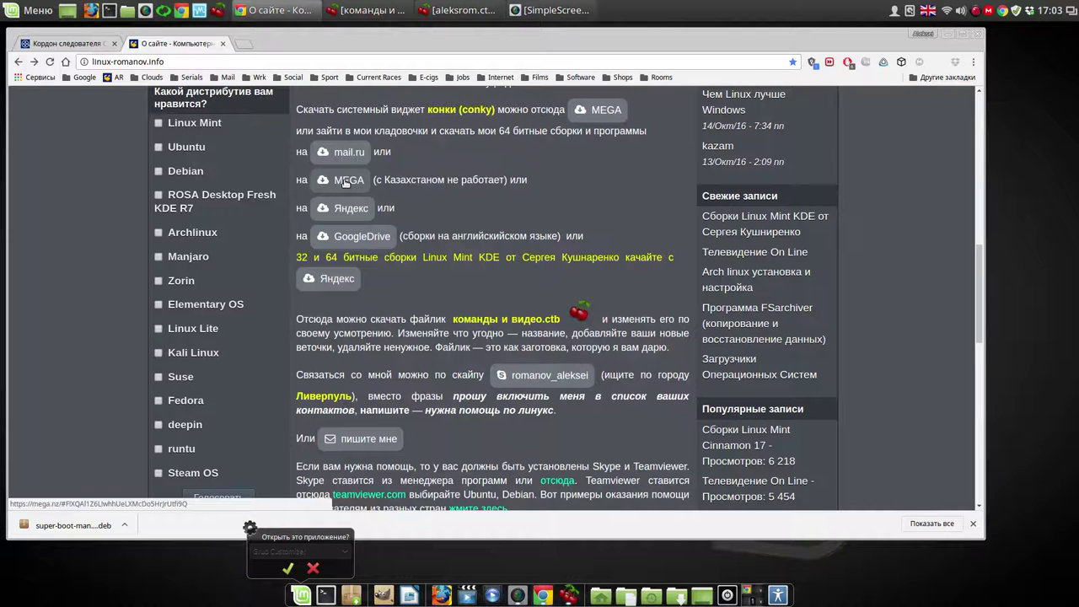
pyautogui.click(179, 63)
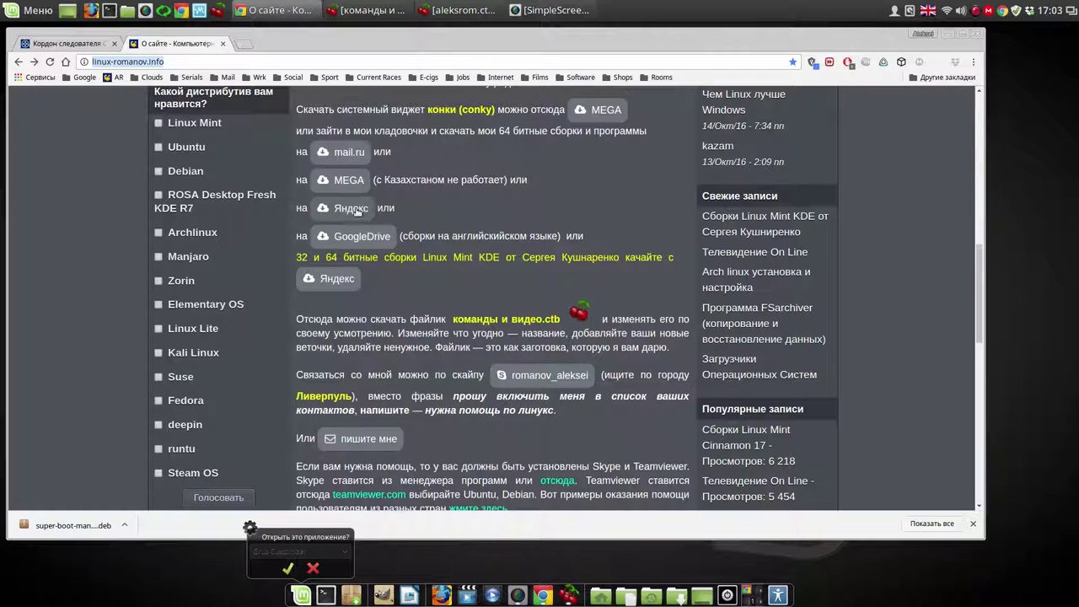
pyautogui.click(352, 181)
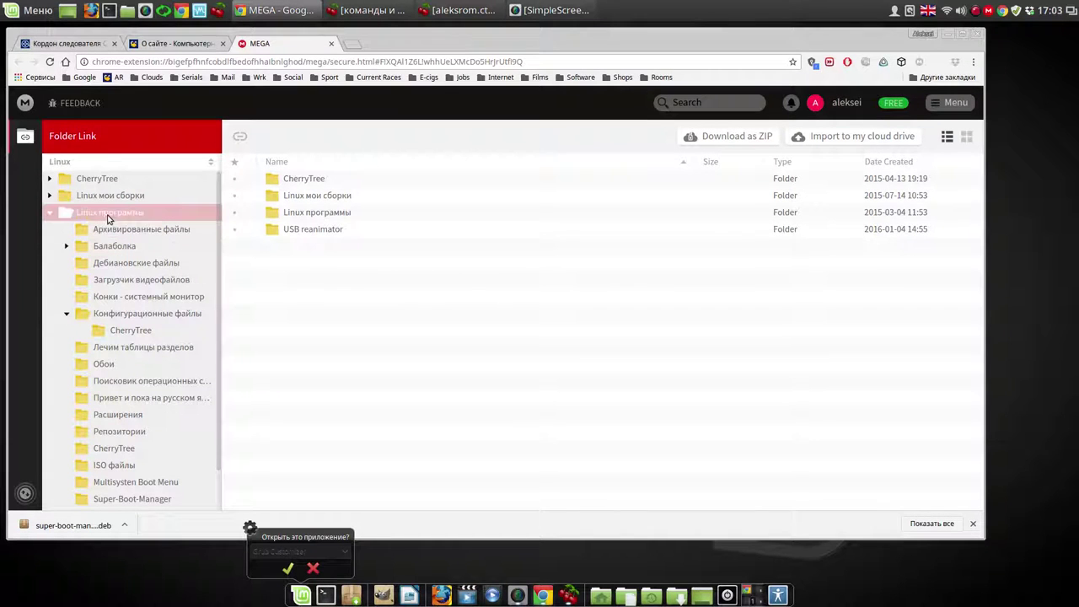
# Download super-boot-manager_0.6.1-4_all.deb from Linux программы > Super-Boot-Manager via Standard Download
pyautogui.click(51, 214)
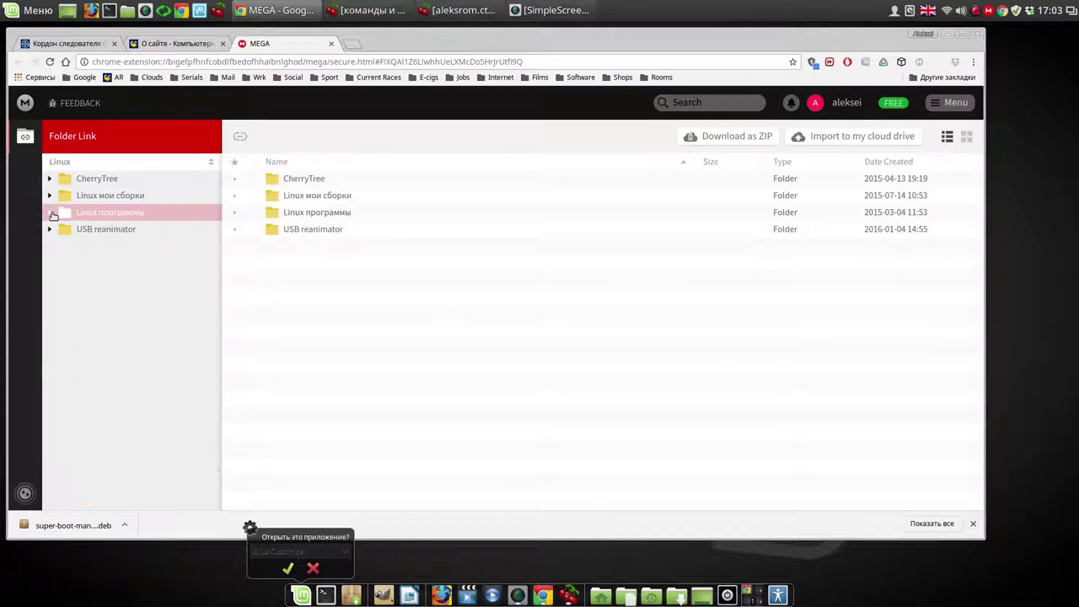
pyautogui.click(52, 215)
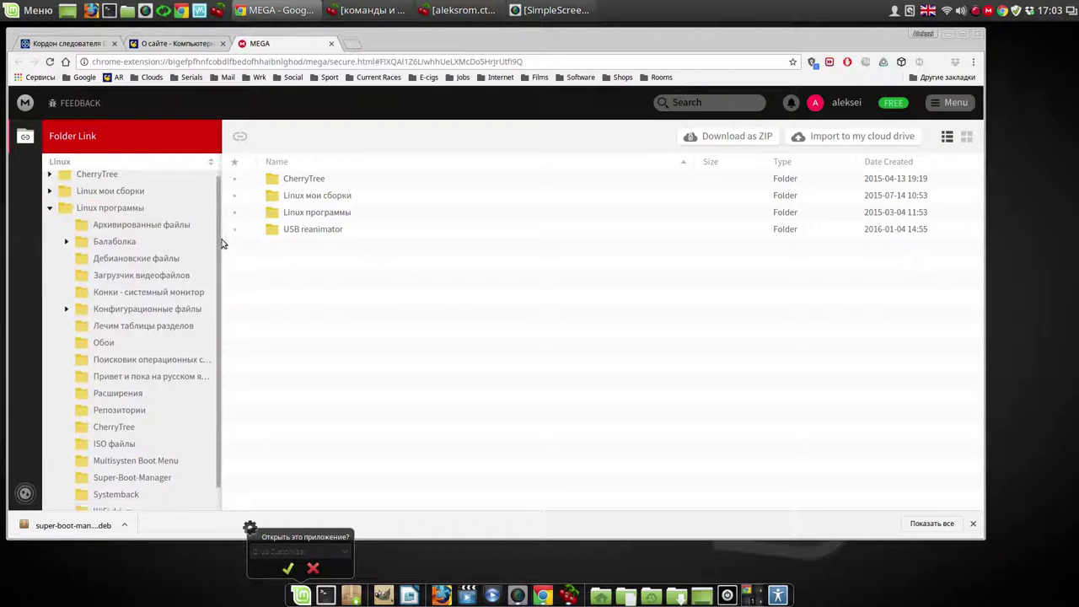
pyautogui.scroll(-1, 219, 286)
pyautogui.click(155, 453)
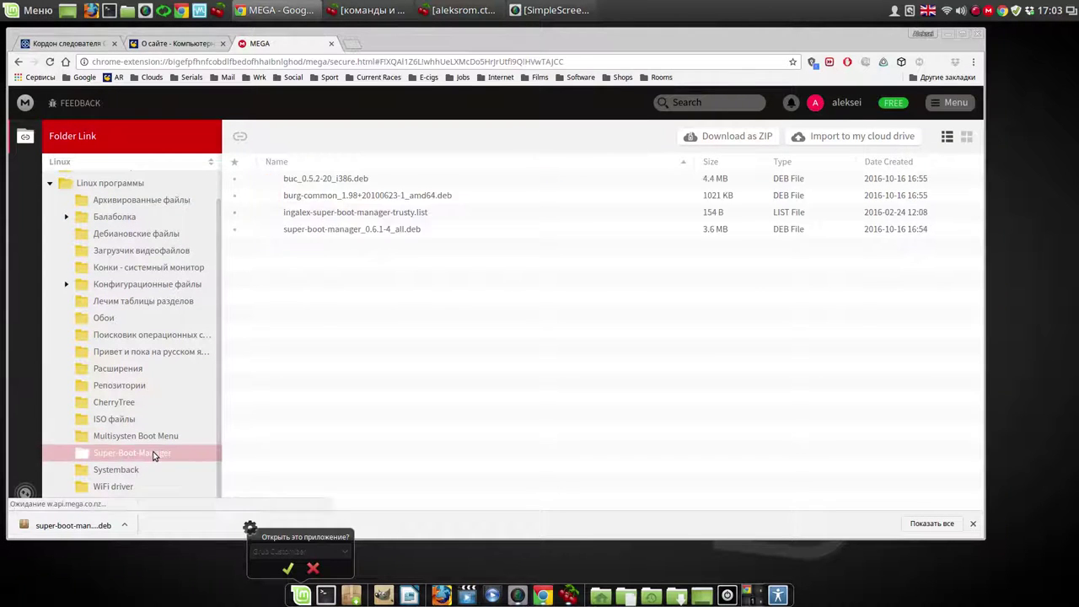
pyautogui.rightClick(387, 231)
pyautogui.moveTo(443, 274)
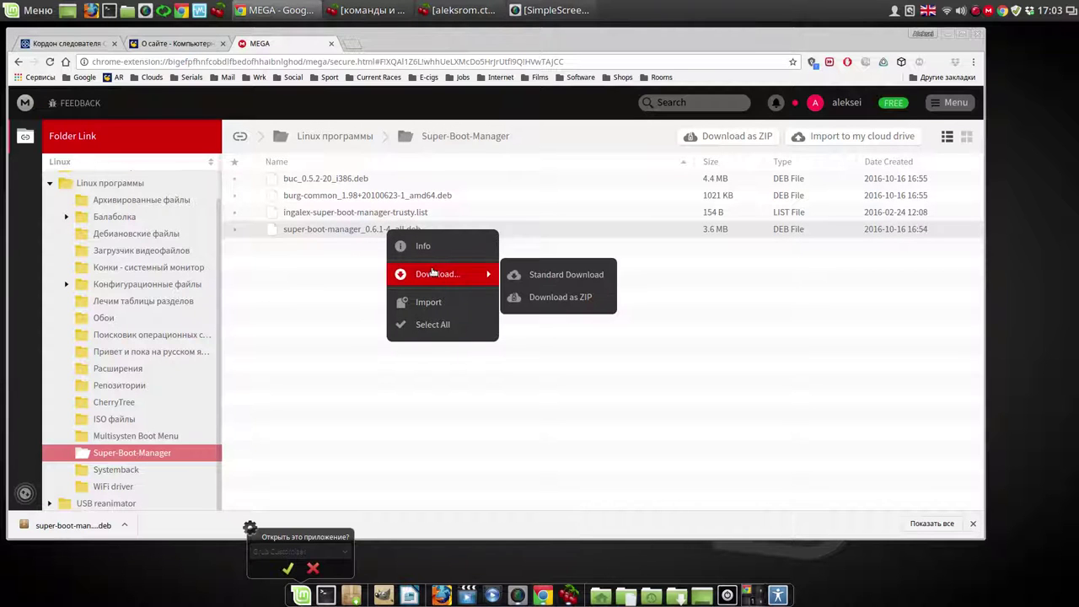
pyautogui.click(584, 273)
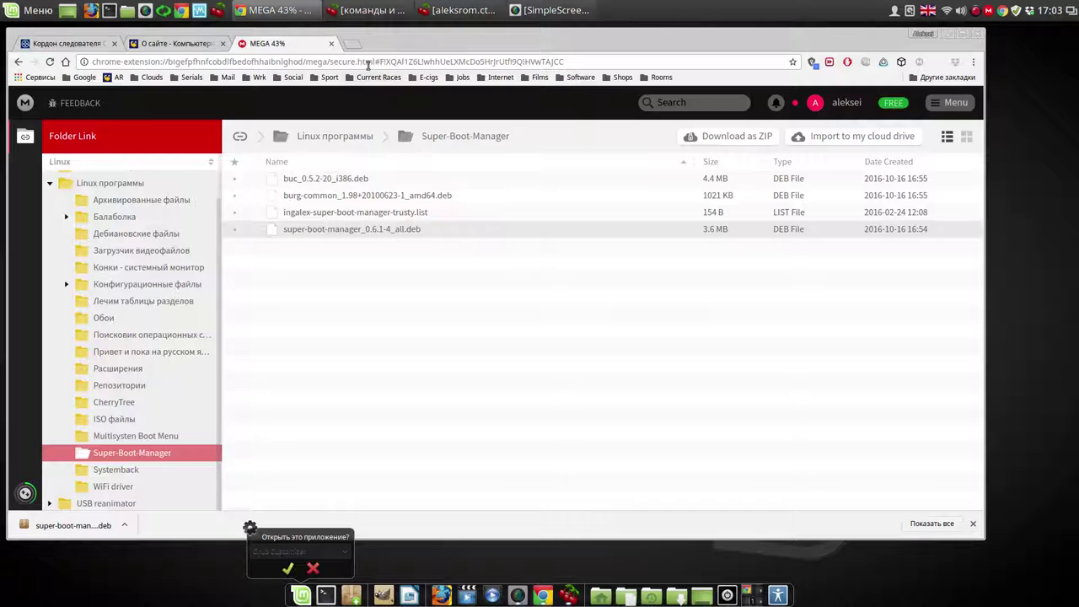
pyautogui.click(127, 10)
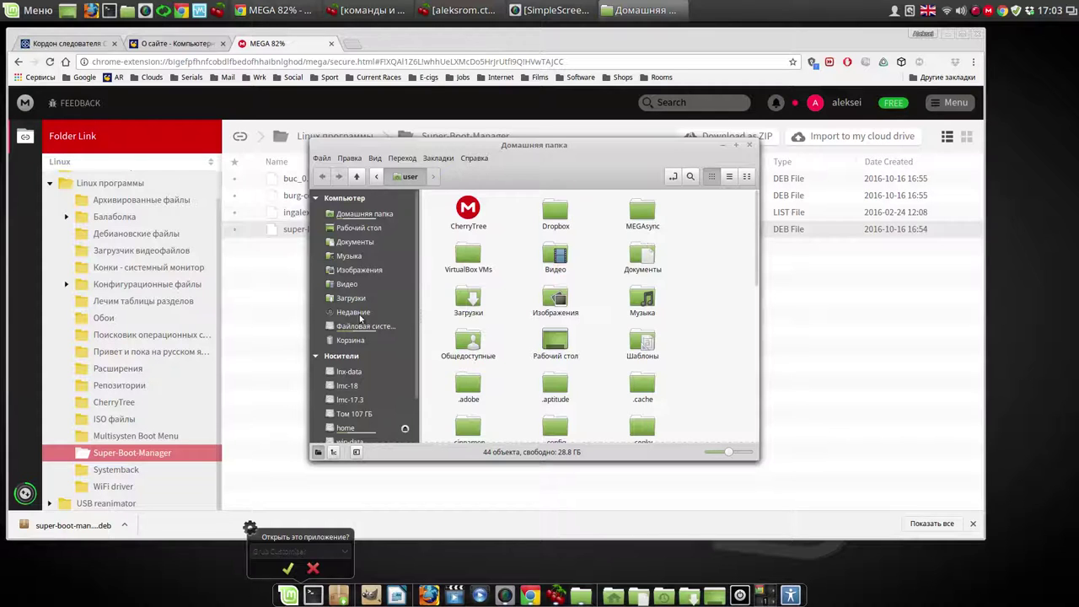
# Open super-boot-manager_0.6.1-4_all.deb from Загрузки in GDebi, then minimize Chrome and Nemo
pyautogui.click(351, 299)
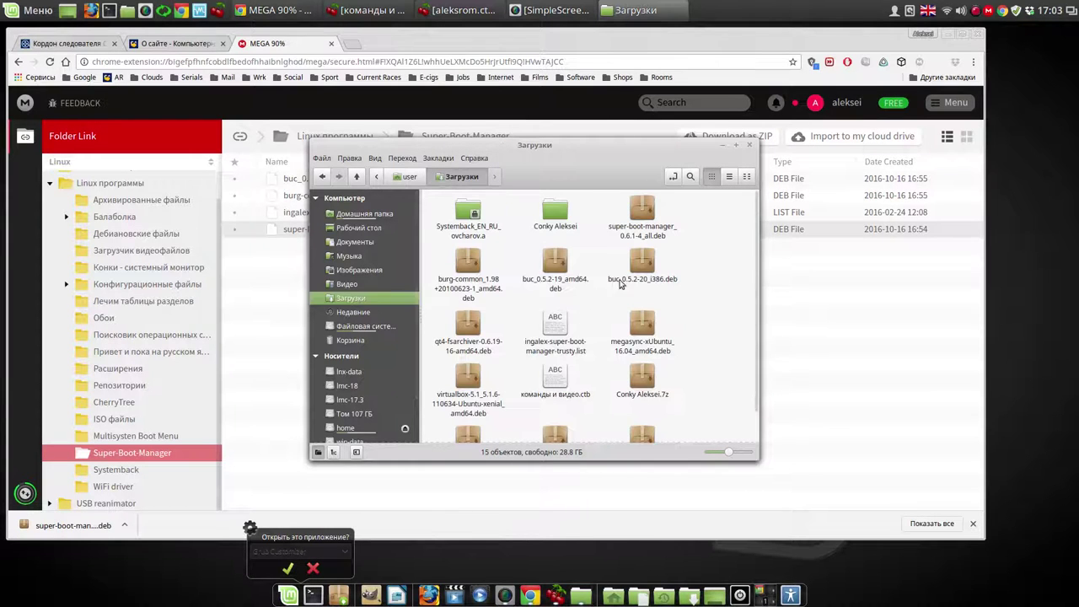
pyautogui.click(646, 220)
pyautogui.rightClick(647, 218)
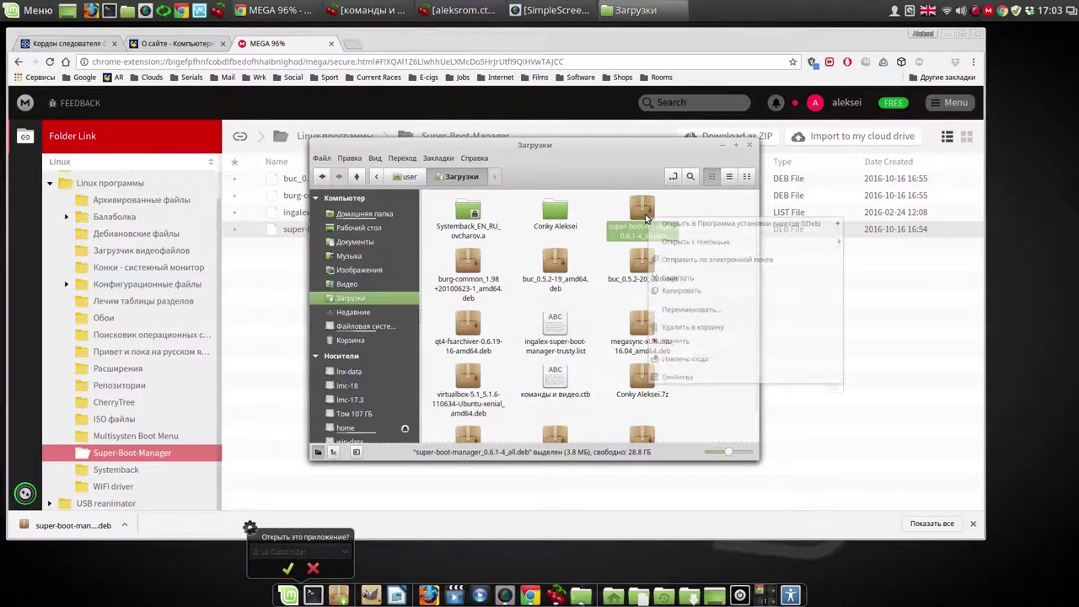
pyautogui.click(725, 224)
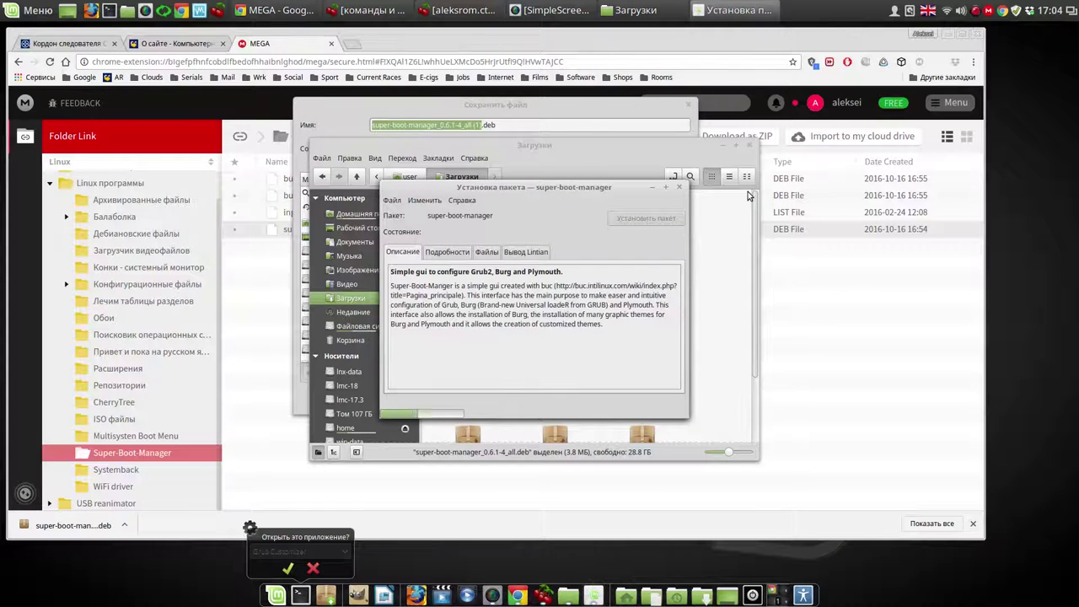
pyautogui.click(688, 107)
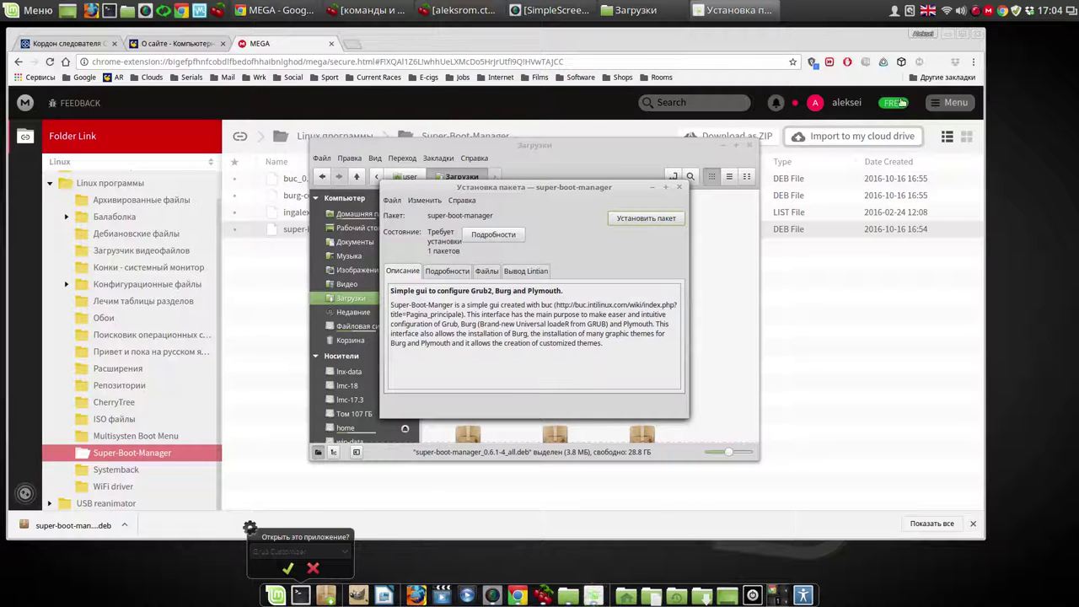
pyautogui.click(945, 35)
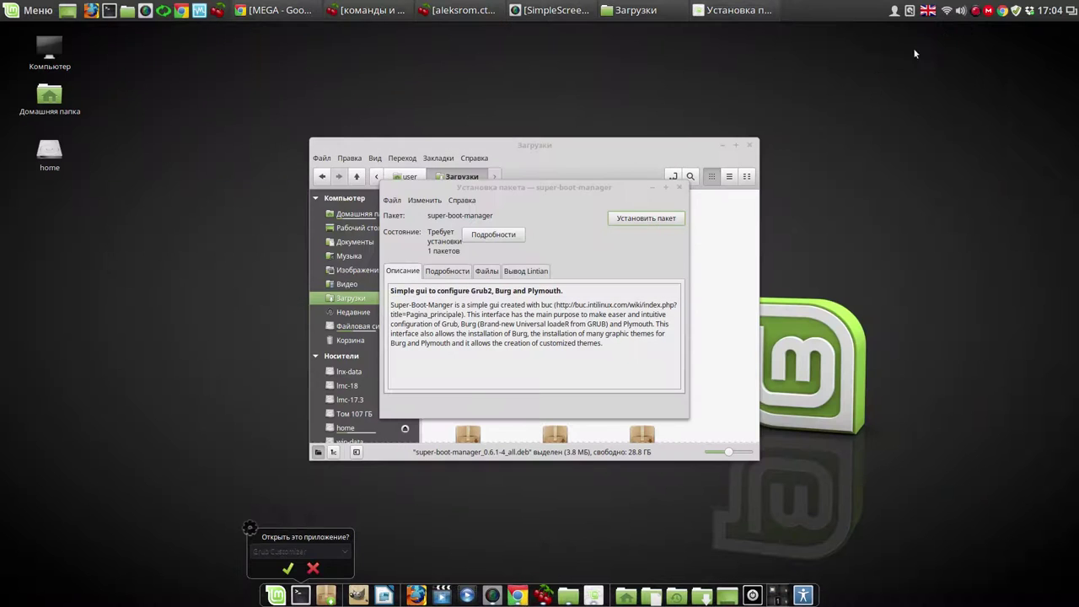
pyautogui.click(736, 145)
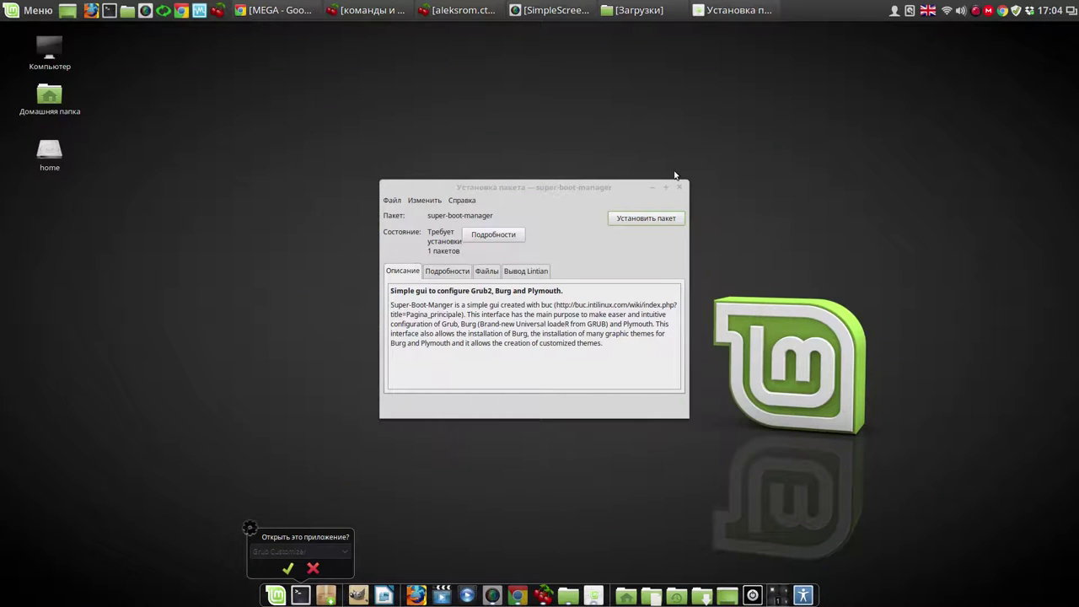
# Install super-boot-manager with the admin password, authenticate Grub Customizer, and minimize it
pyautogui.click(662, 220)
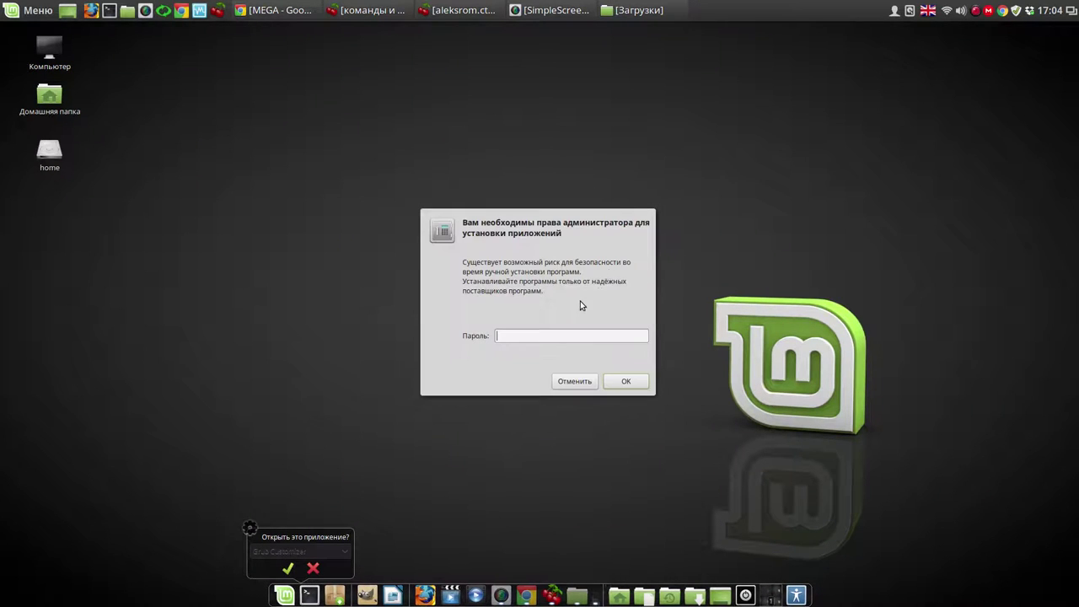
pyautogui.click(627, 381)
pyautogui.click(288, 570)
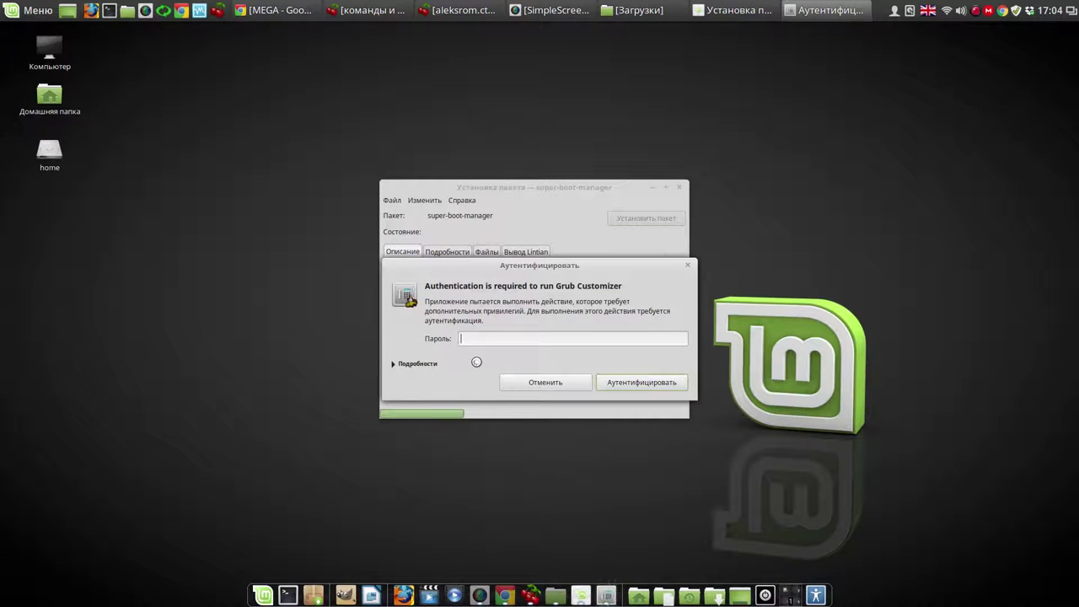
pyautogui.write('1')
pyautogui.click(628, 383)
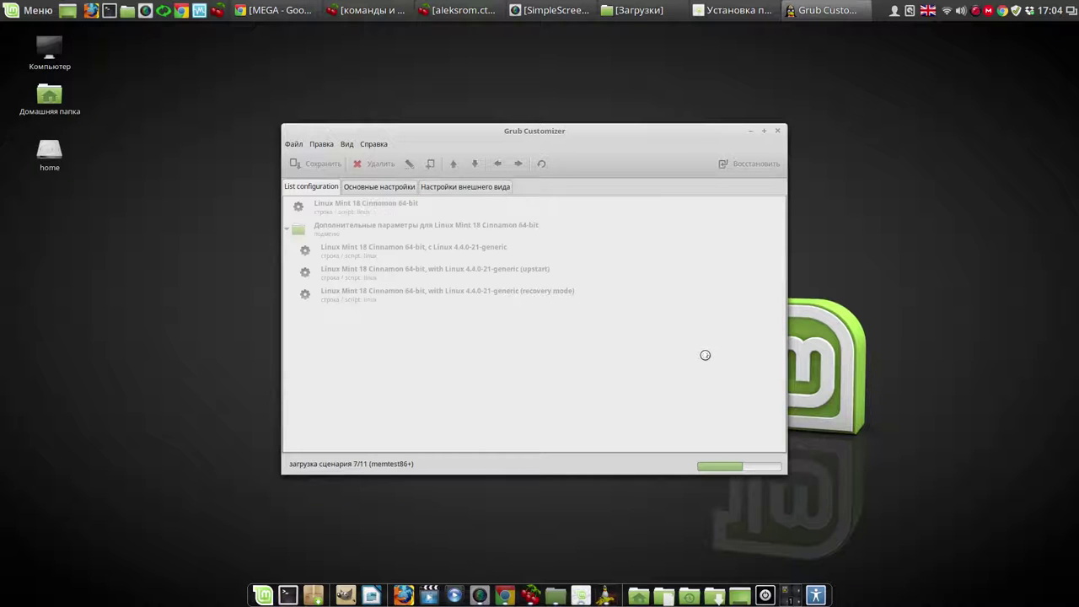
pyautogui.click(751, 132)
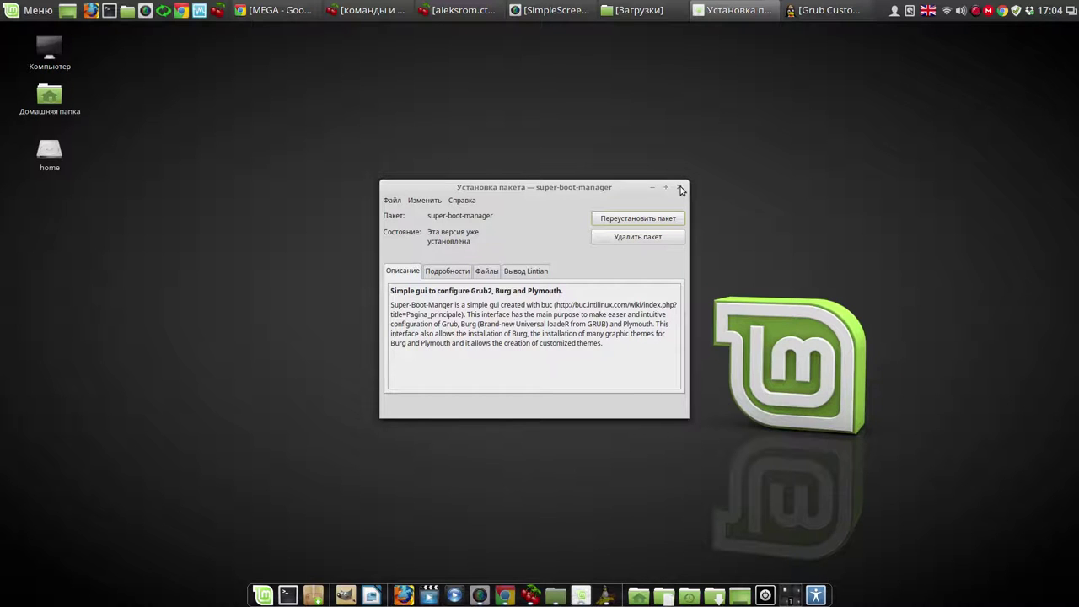
# Close the package installer and launch Super-Boot-Manager from the applications menu
pyautogui.click(680, 188)
pyautogui.click(274, 593)
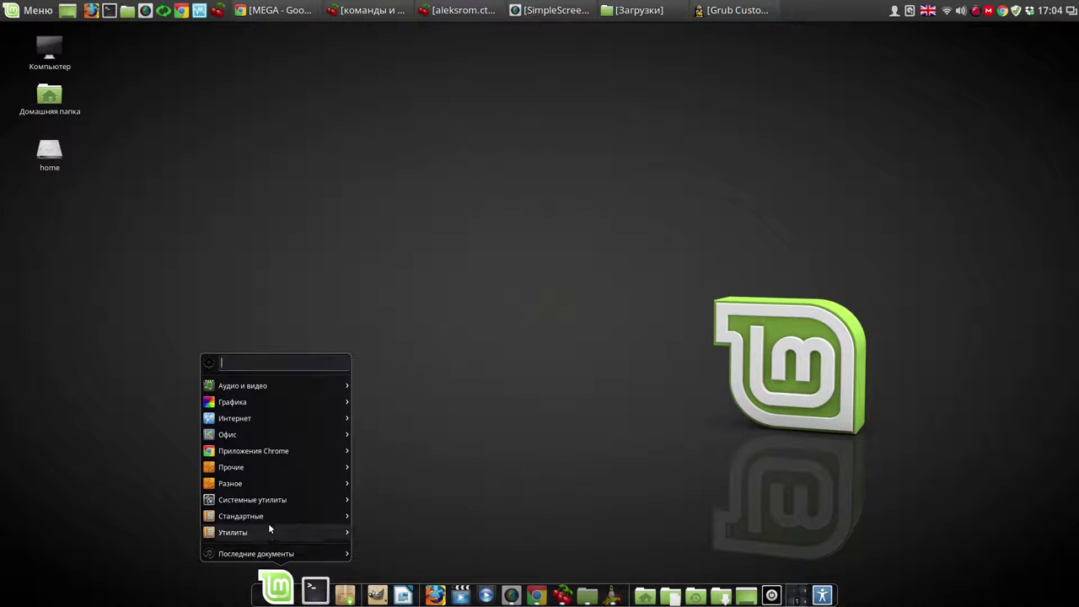
pyautogui.moveTo(270, 519)
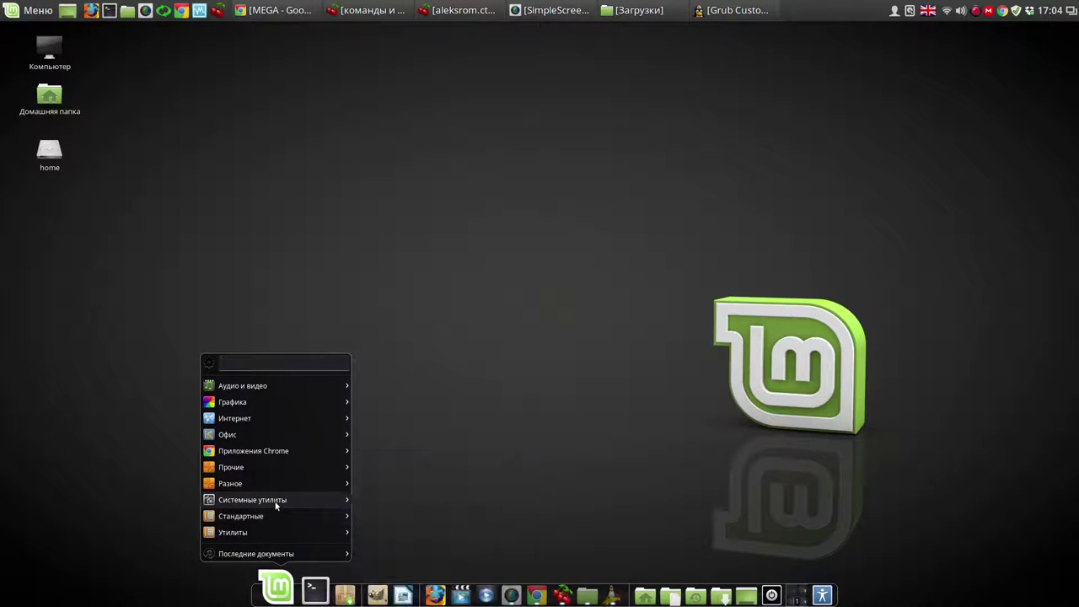
pyautogui.moveTo(278, 500)
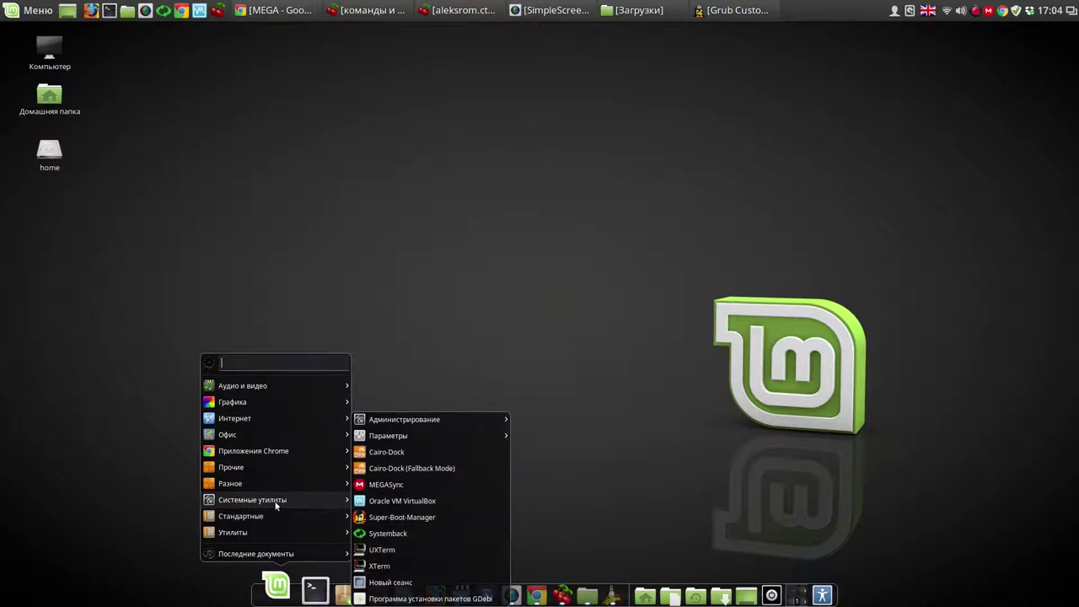
pyautogui.click(387, 517)
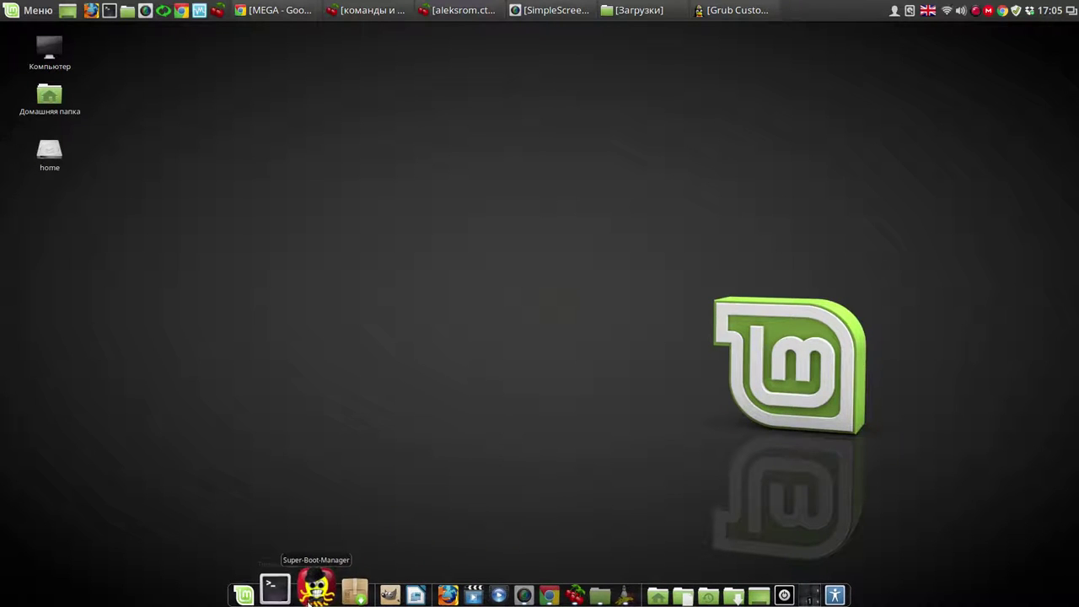
# Launch Grub Customizer from Menu > Системные утилиты > Администрирование
pyautogui.click(251, 586)
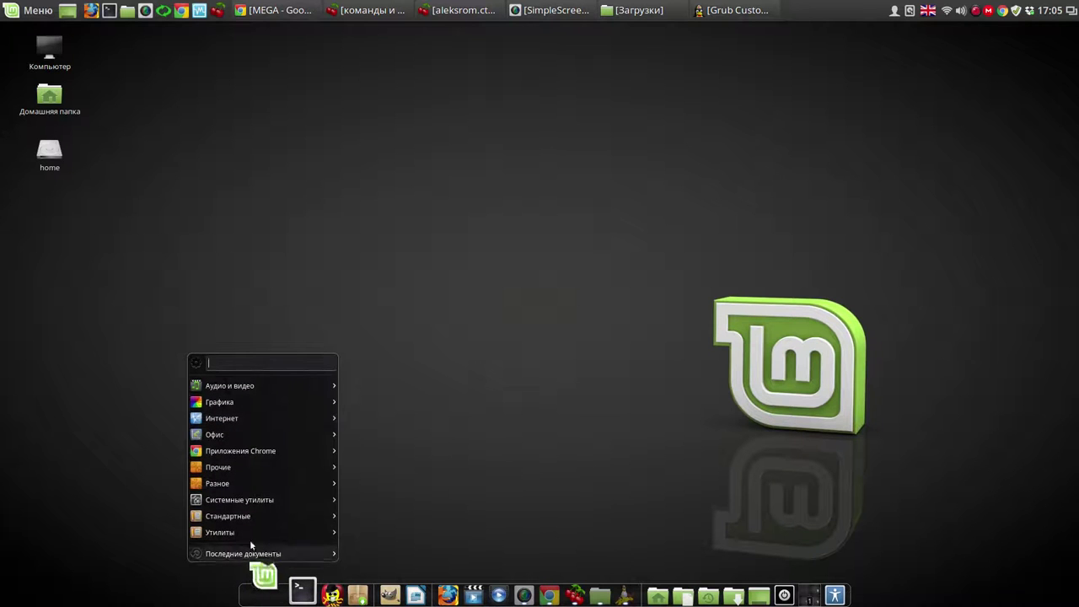
pyautogui.moveTo(258, 501)
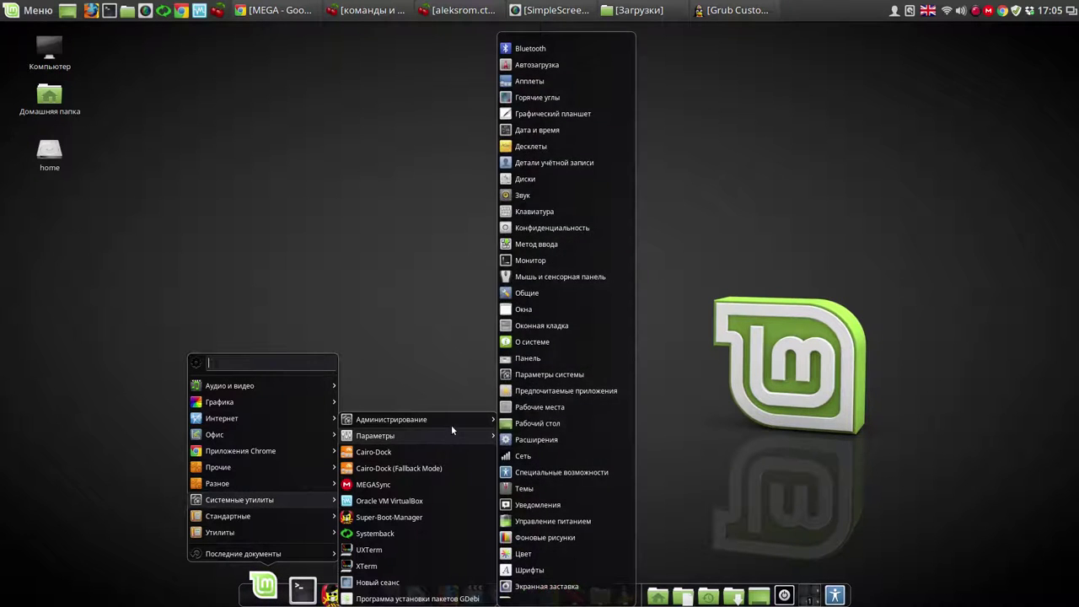
pyautogui.moveTo(453, 423)
pyautogui.click(529, 420)
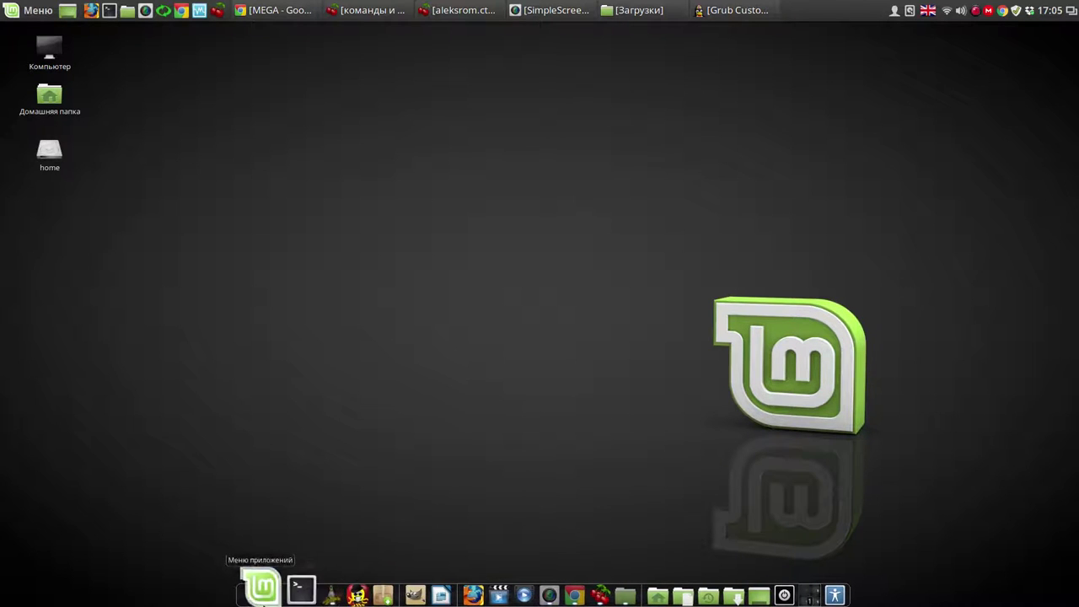
pyautogui.click(258, 594)
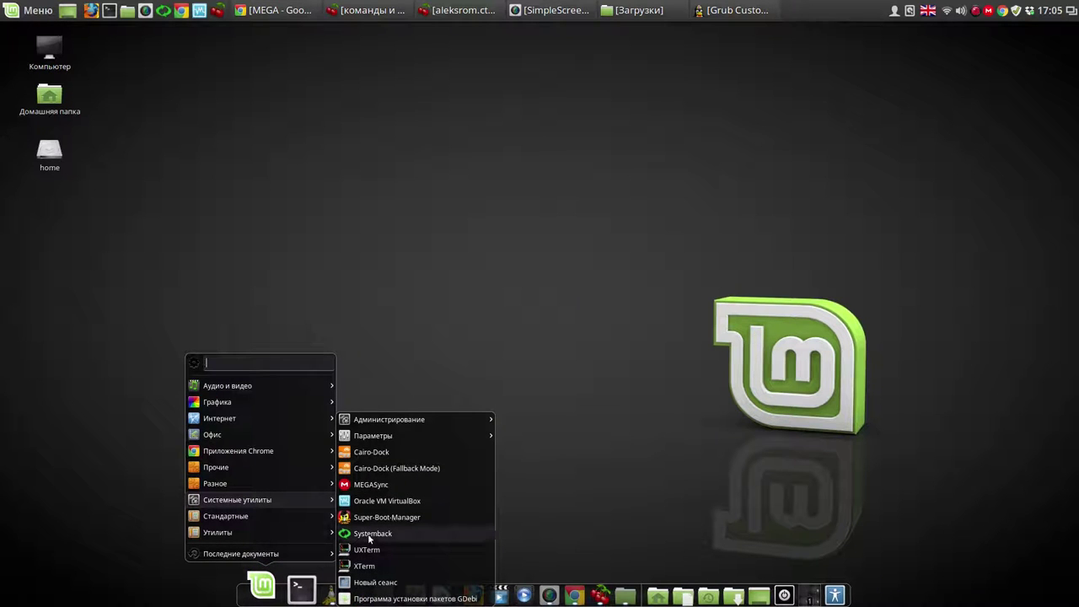
pyautogui.click(299, 591)
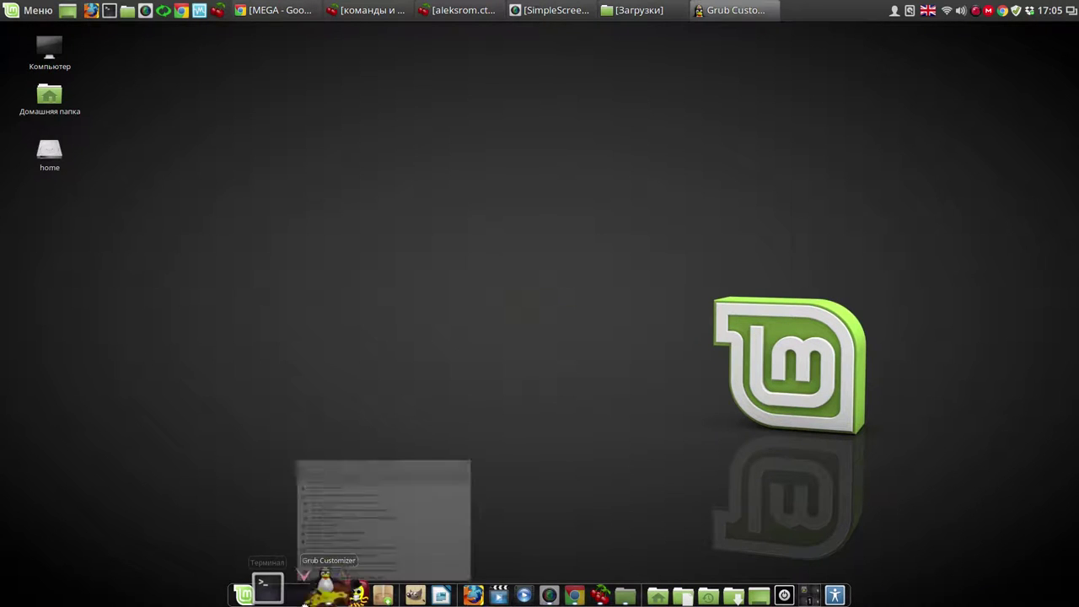
pyautogui.click(255, 599)
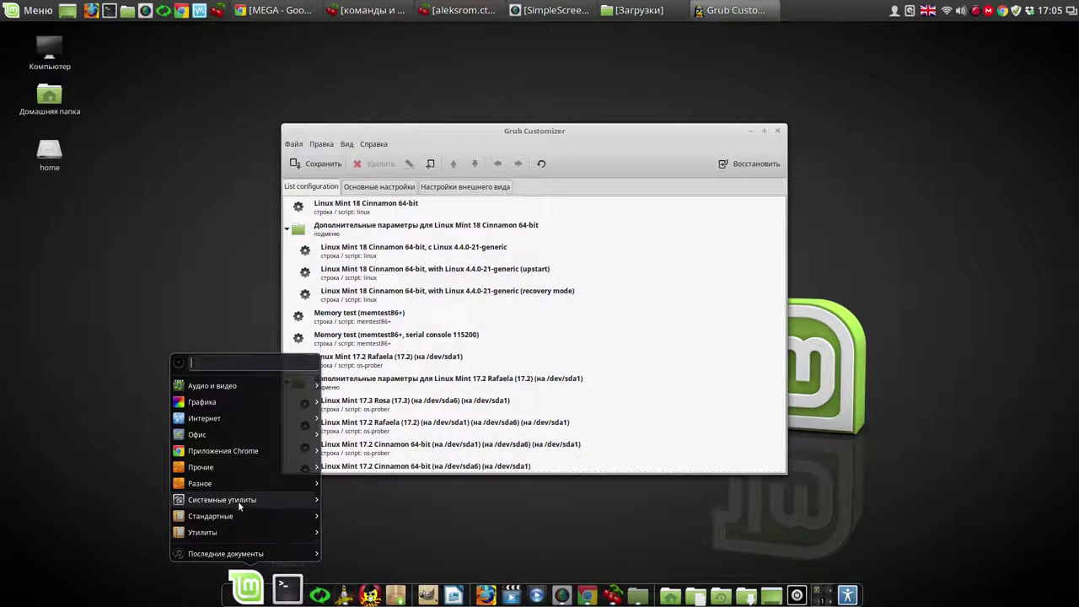
pyautogui.moveTo(240, 501)
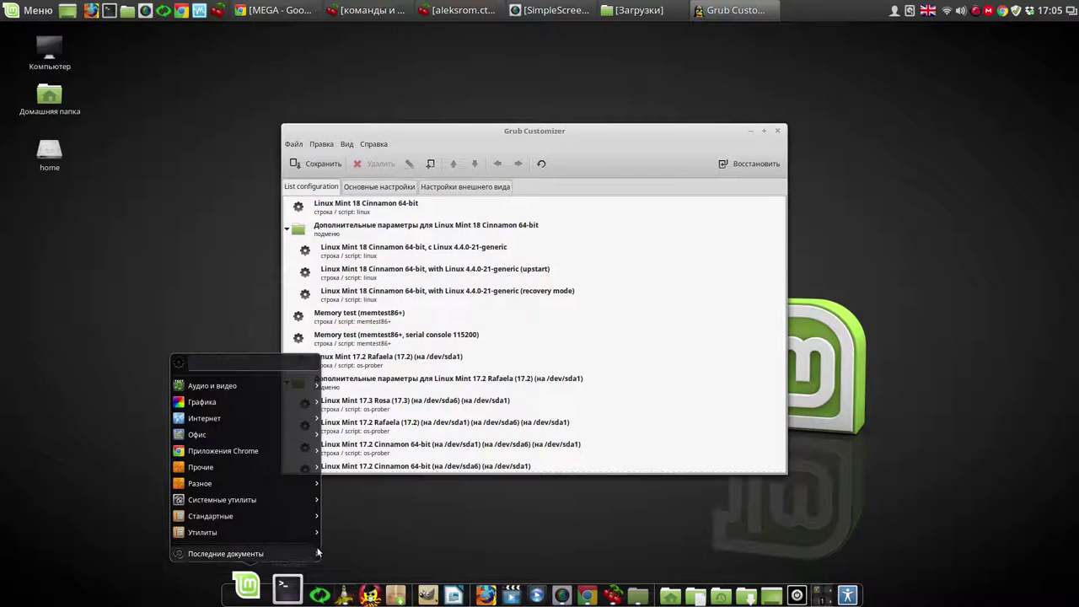
pyautogui.click(337, 566)
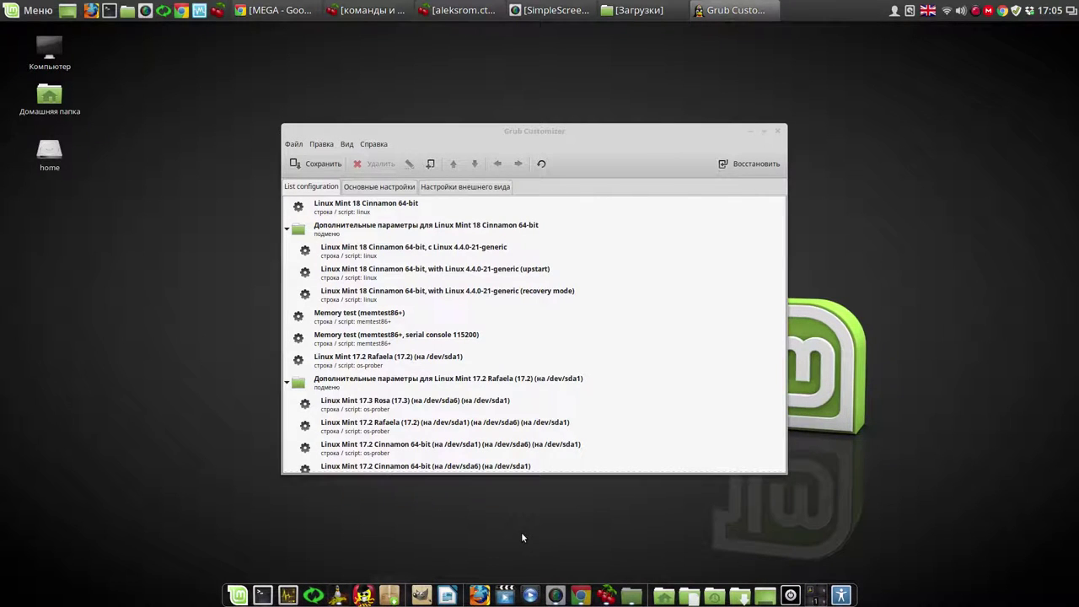
pyautogui.click(362, 590)
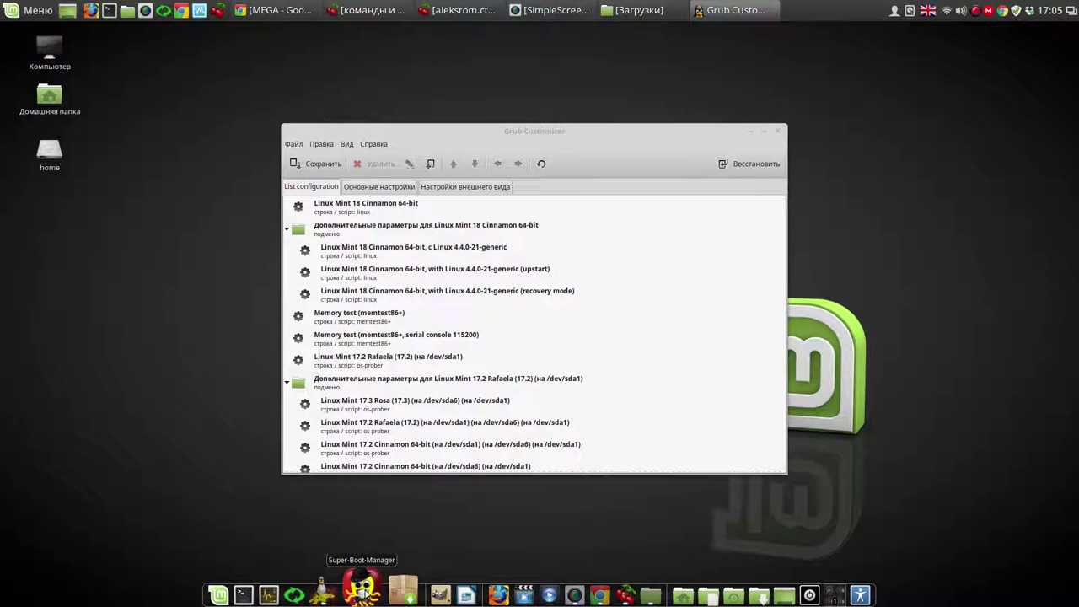
# Close Grub Customizer, confirm the root password, and open Burg-manager targeting /dev/sda
pyautogui.click(779, 132)
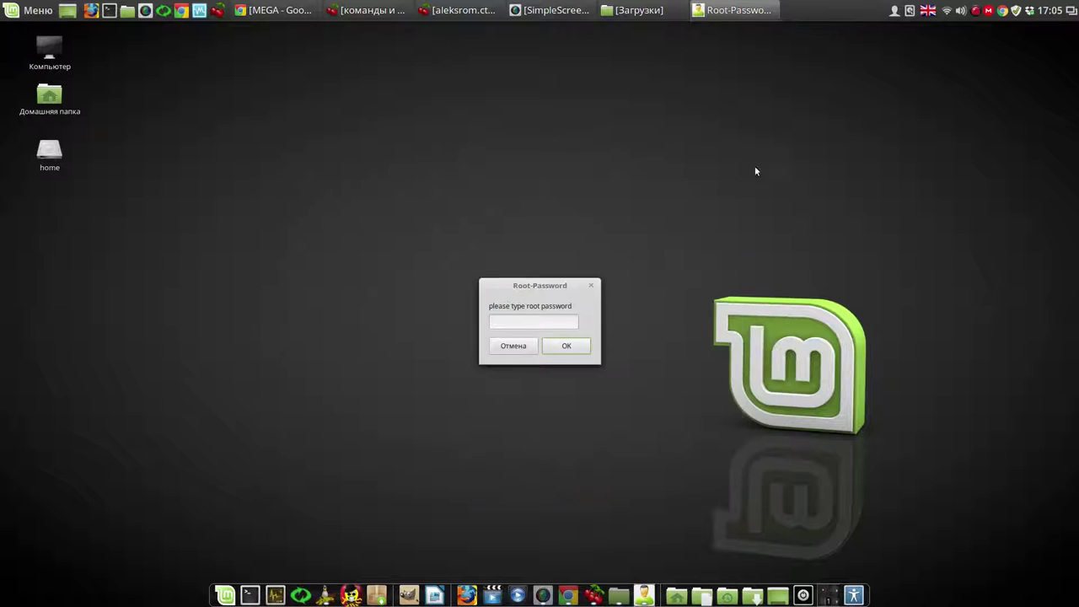
pyautogui.click(568, 346)
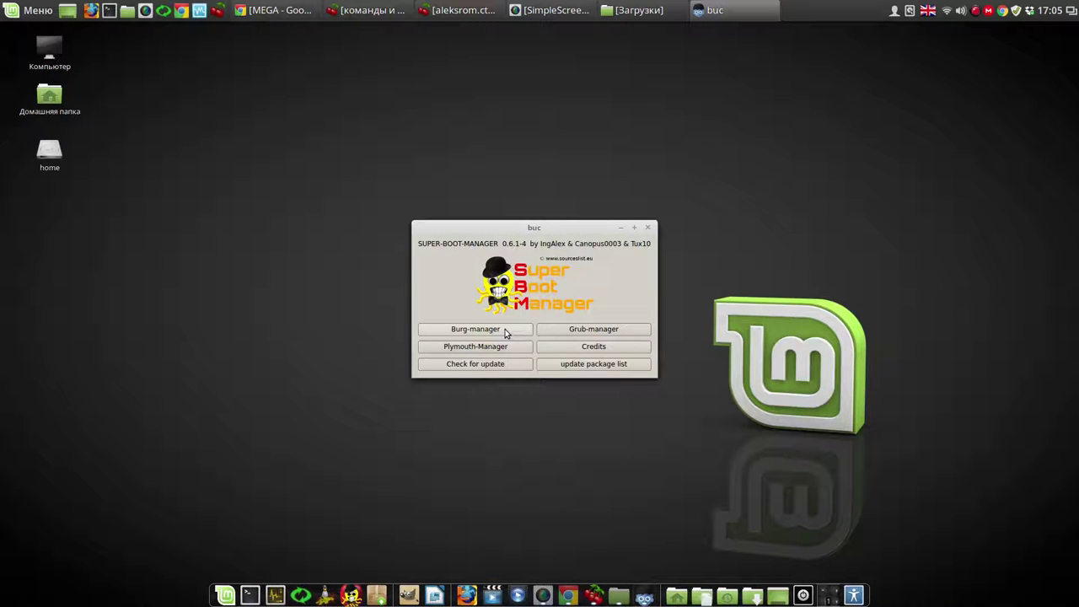
pyautogui.click(506, 333)
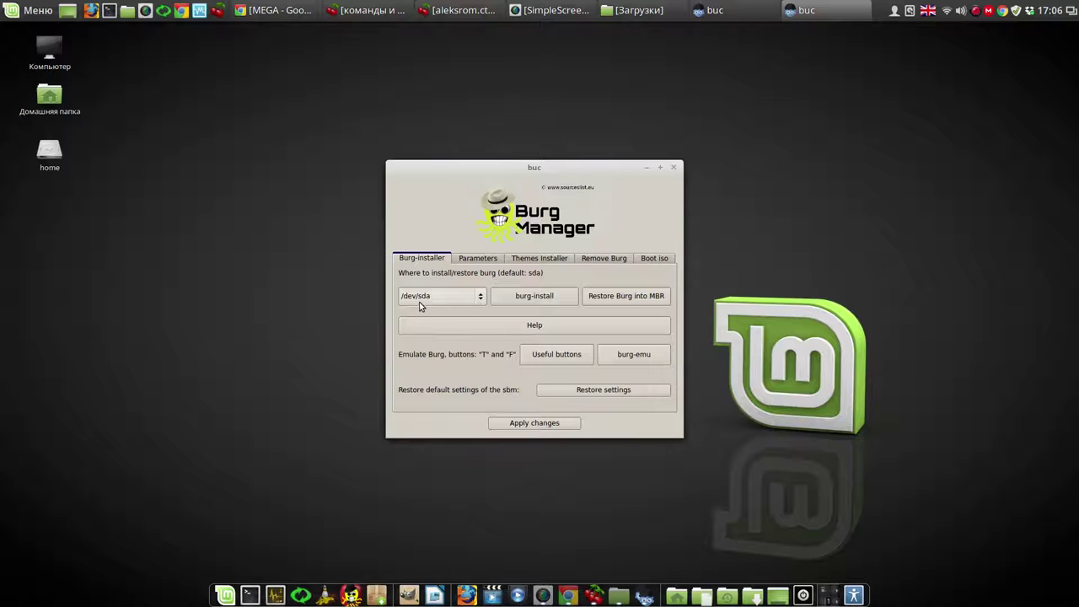
# Run burg-install onto /dev/sda, clearing 'quiet splash' from the default Linux command line
pyautogui.click(534, 296)
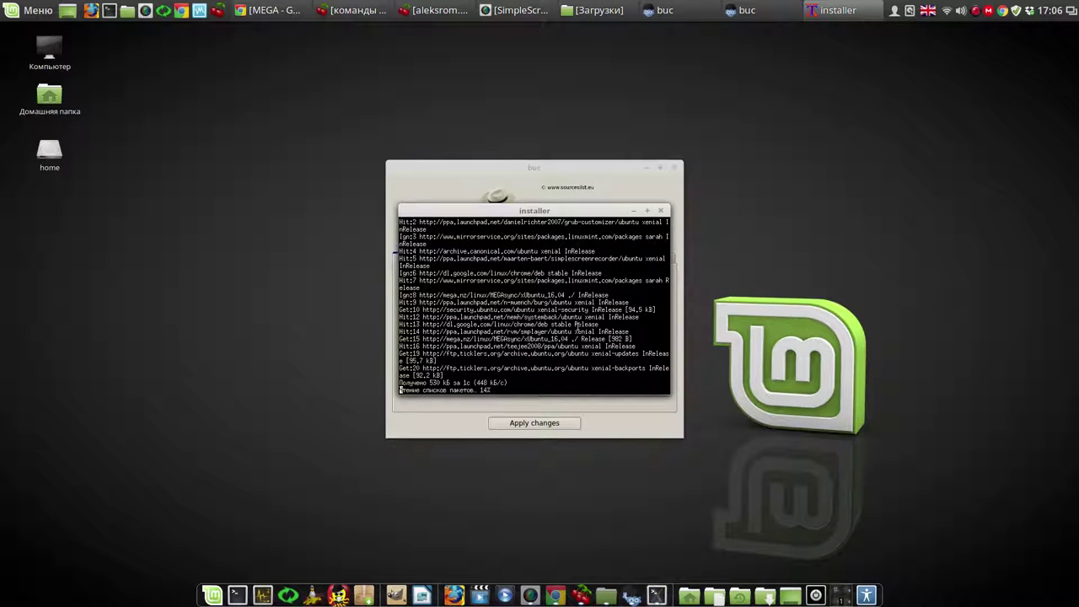
pyautogui.press('Return')
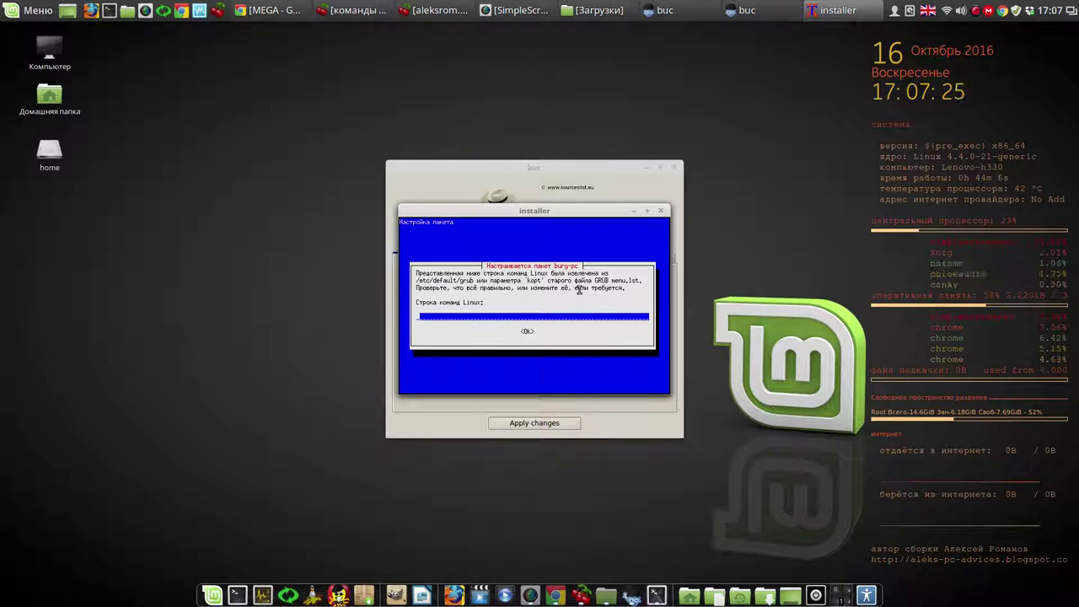
pyautogui.press('Return')
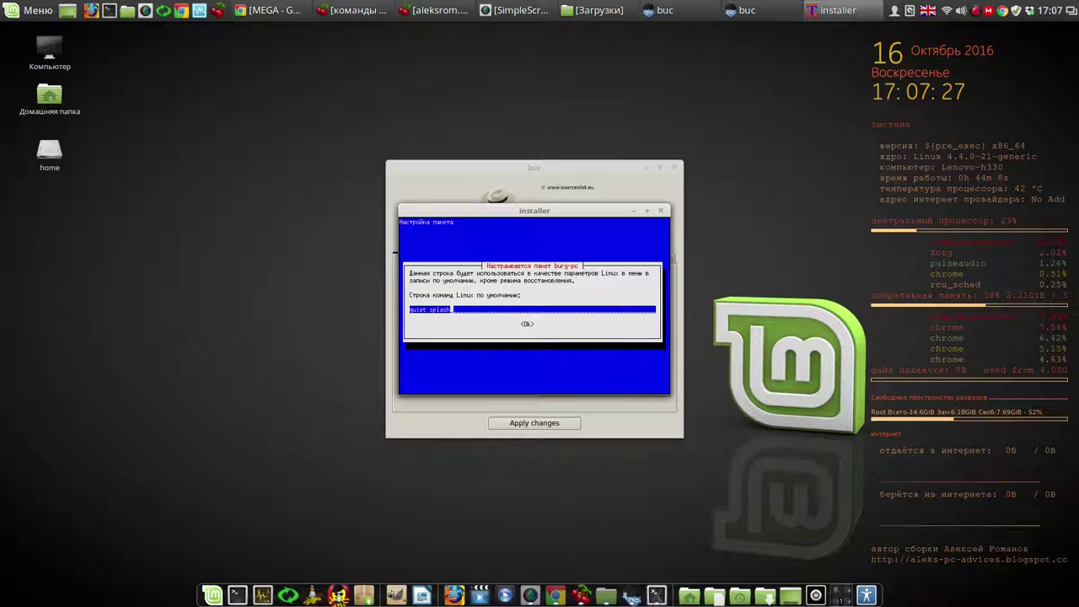
pyautogui.press('BackSpace')
pyautogui.press('BackSpace')
pyautogui.press('BackSpace')
pyautogui.press('BackSpace')
pyautogui.press('BackSpace')
pyautogui.press('BackSpace')
pyautogui.press('BackSpace')
pyautogui.press('BackSpace')
pyautogui.press('BackSpace')
pyautogui.press('BackSpace')
pyautogui.press('BackSpace')
pyautogui.press('BackSpace')
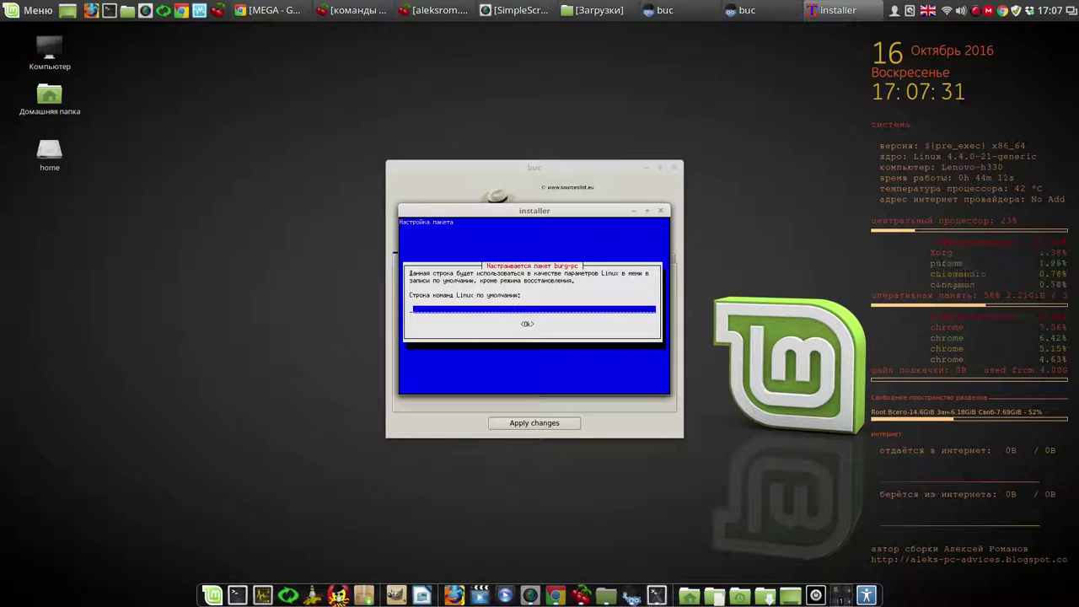
pyautogui.press('Return')
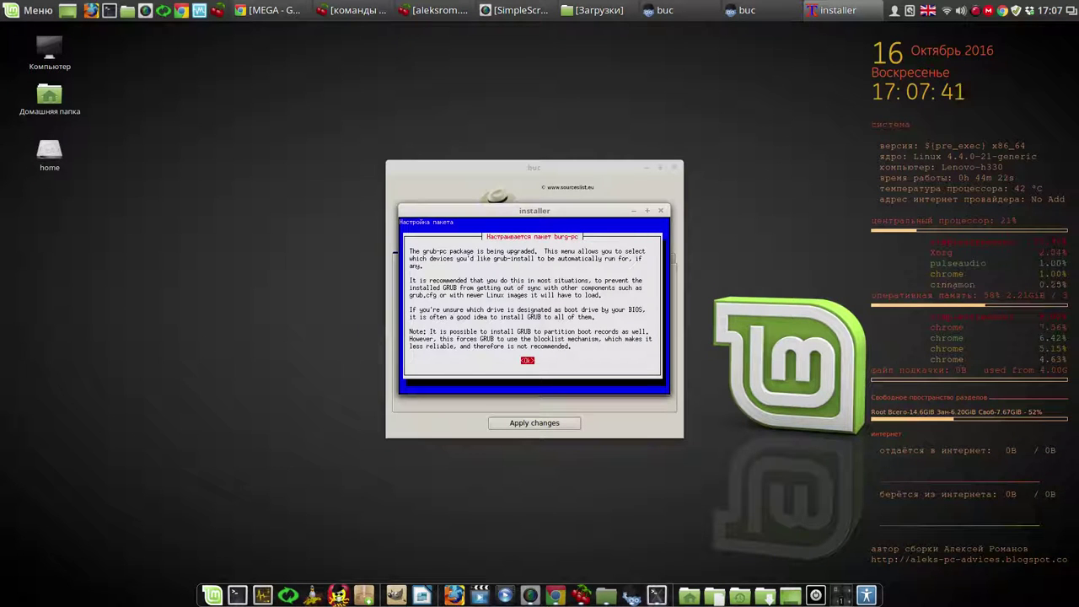
pyautogui.press('Return')
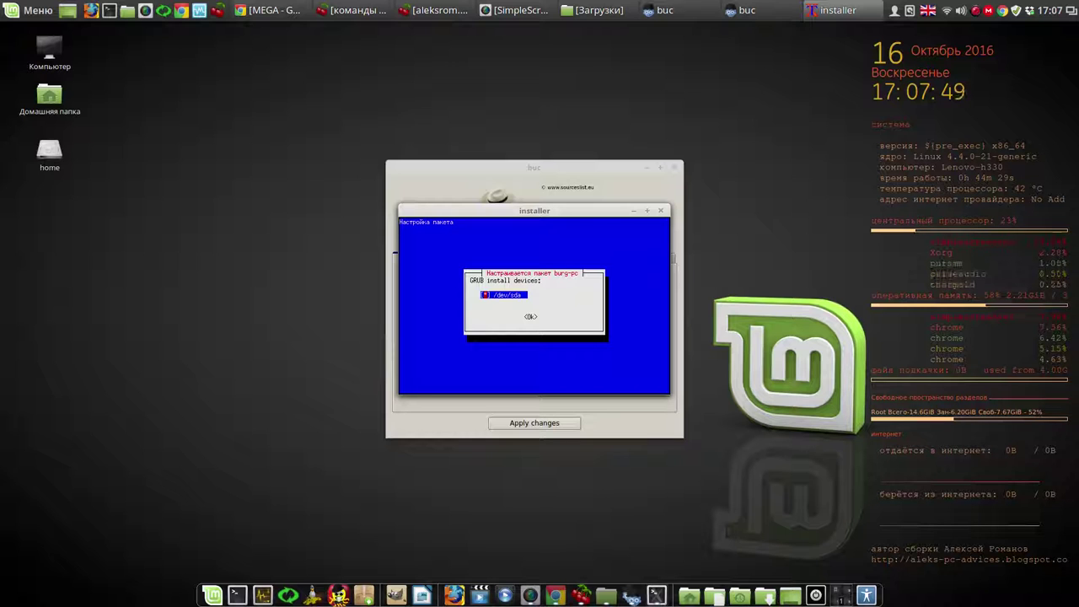
pyautogui.press('Return')
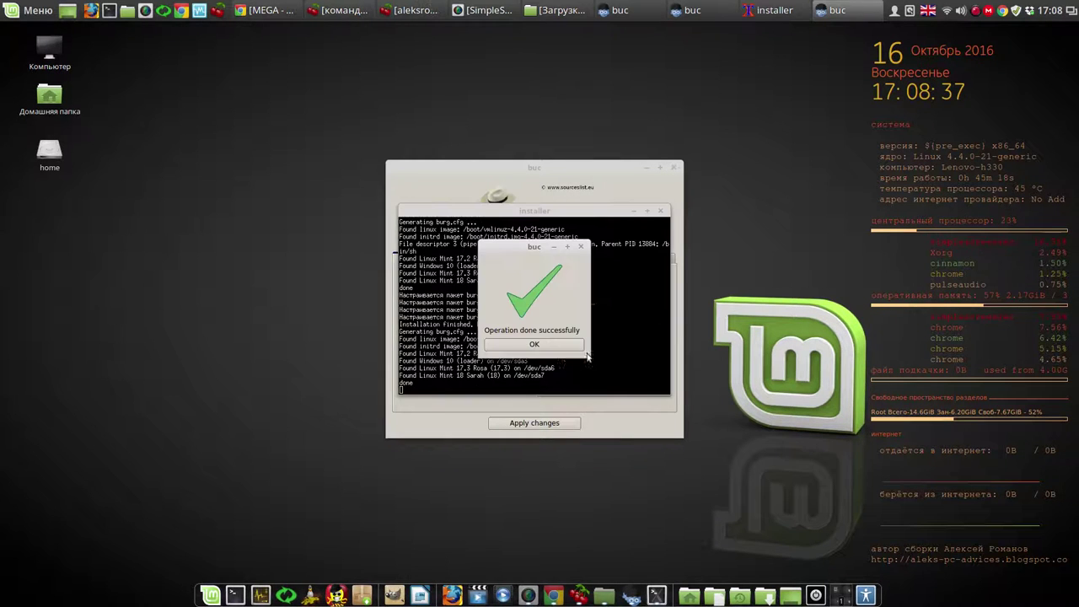
# Preview the BURG menu in burg-emu, stepping through the Linux Mint and Windows 10 entries
pyautogui.click(555, 351)
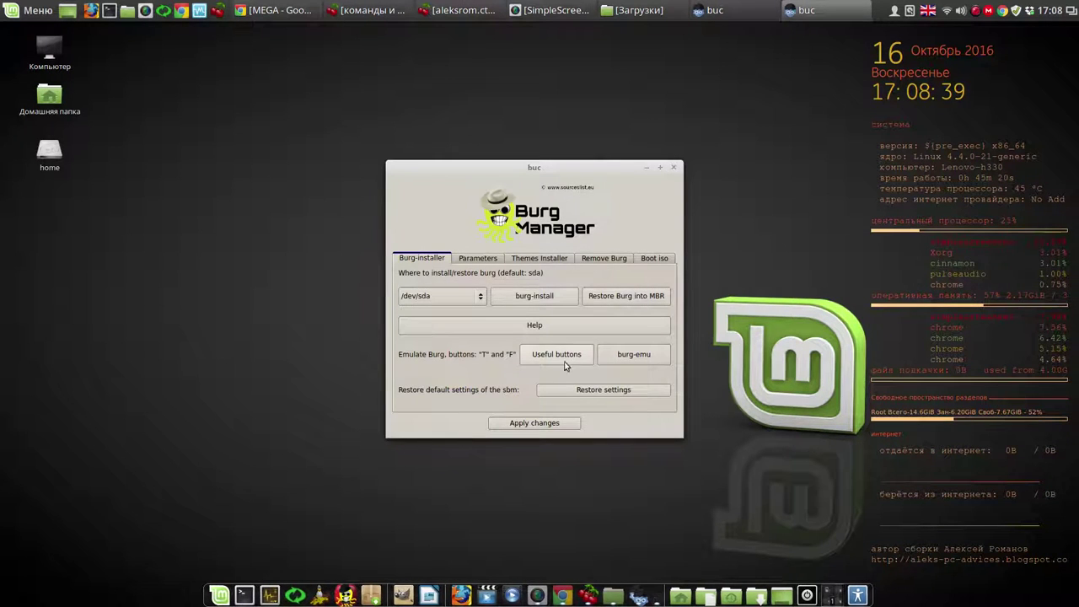
pyautogui.click(635, 355)
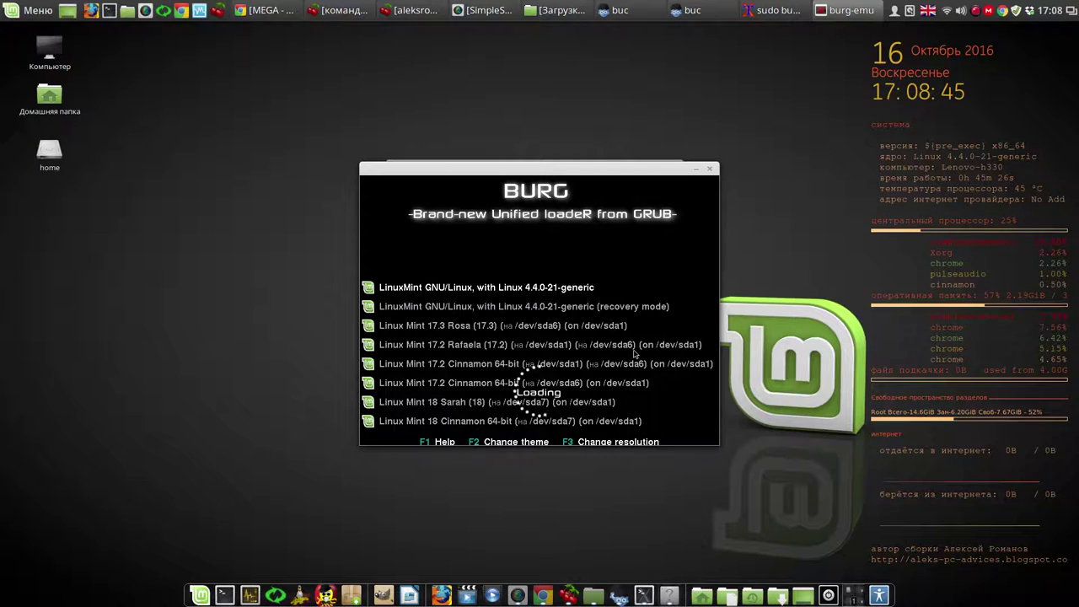
pyautogui.press('Down')
pyautogui.press('Down')
pyautogui.press('Down')
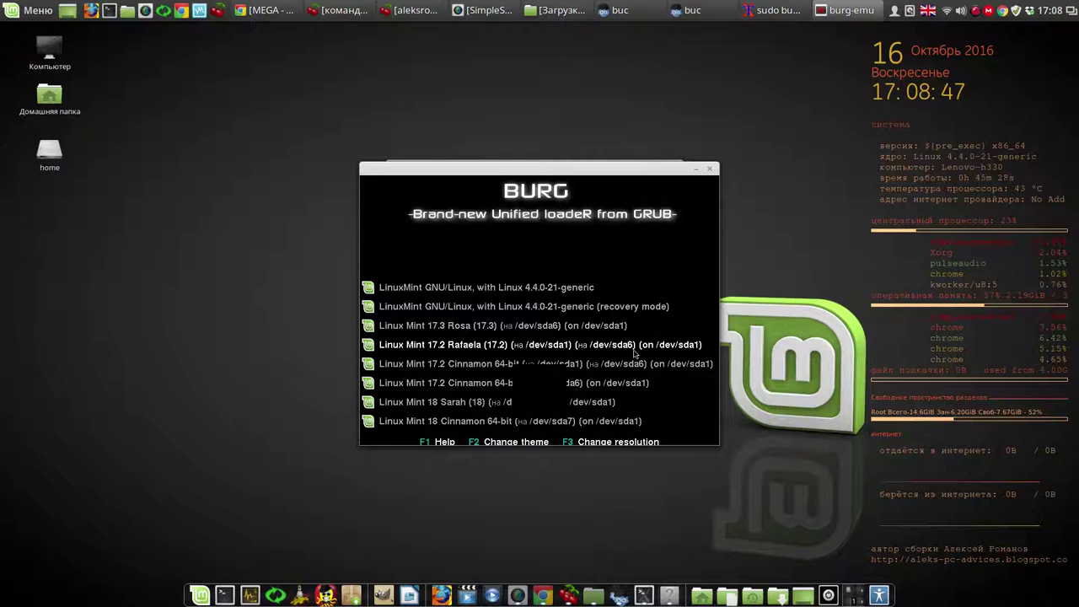
pyautogui.press('Down')
pyautogui.press('Down')
pyautogui.press('Down')
pyautogui.press('Down')
pyautogui.press('Down')
pyautogui.press('Down')
pyautogui.press('Down')
pyautogui.press('Down')
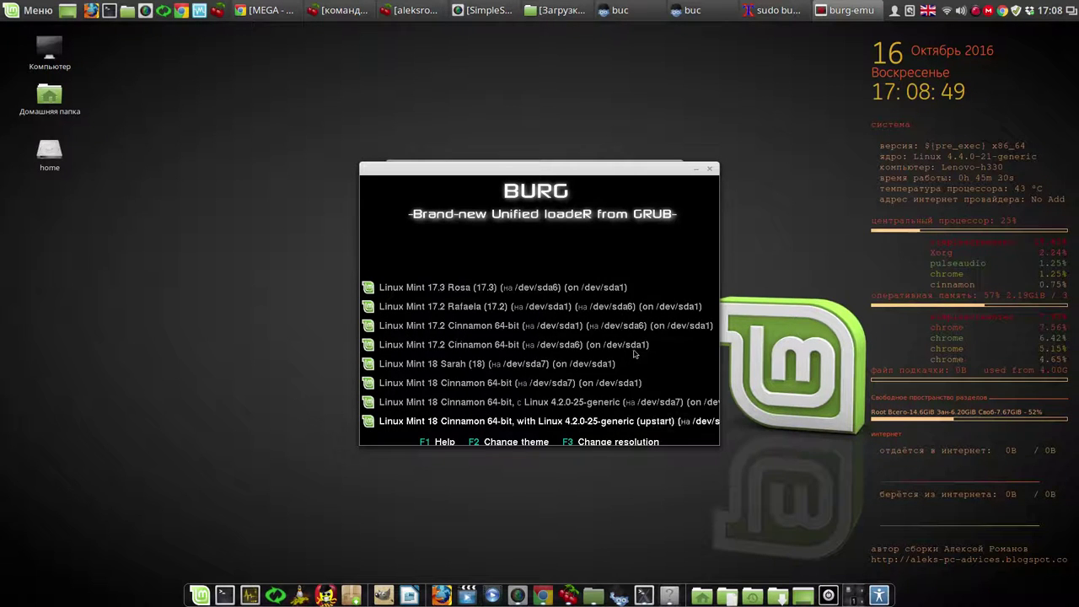
pyautogui.press('Down')
pyautogui.press('Down')
pyautogui.press('Down')
pyautogui.press('Down')
pyautogui.press('Down')
pyautogui.press('Down')
pyautogui.press('Down')
pyautogui.press('Down')
pyautogui.press('Down')
pyautogui.press('Down')
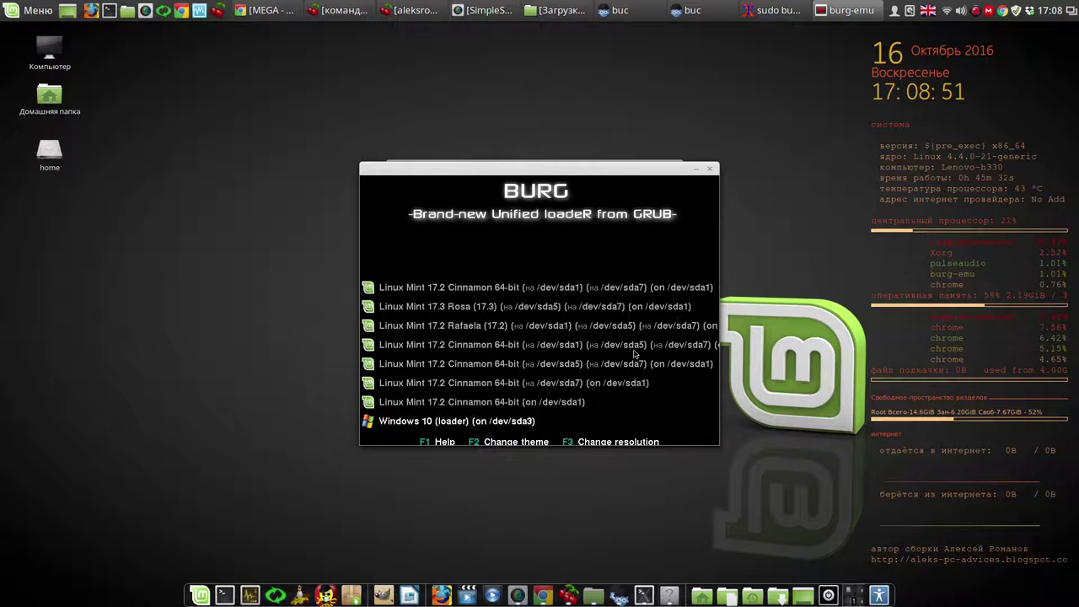
pyautogui.press('Down')
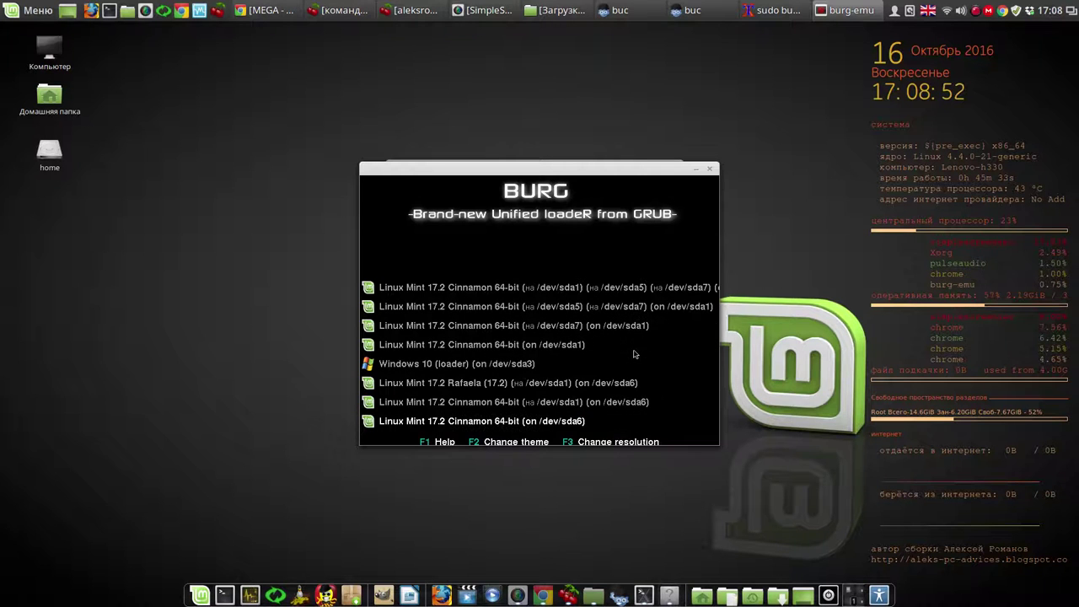
pyautogui.click(710, 168)
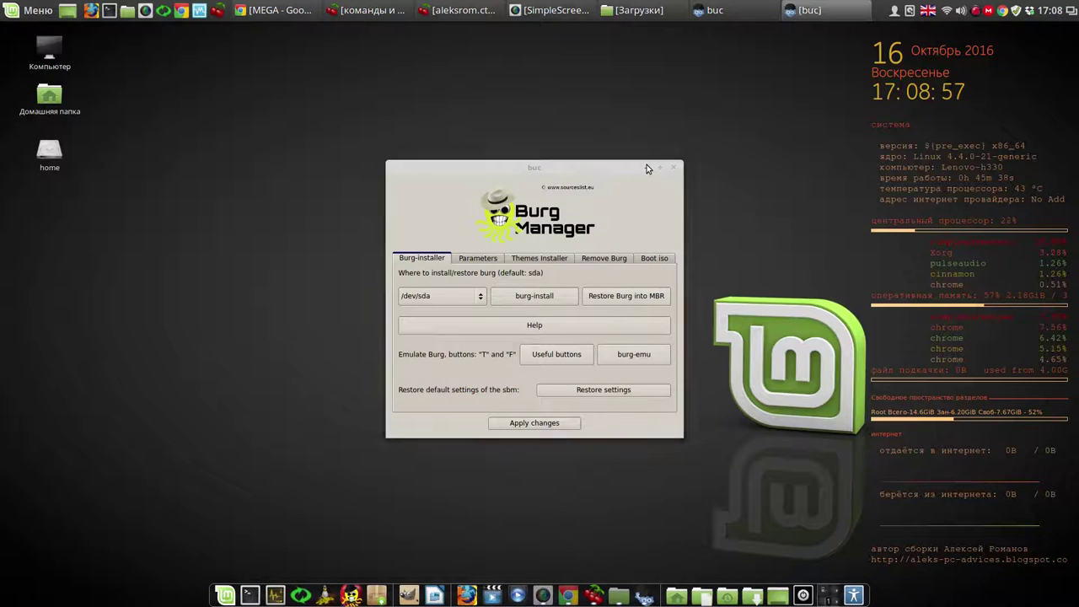
pyautogui.click(648, 169)
pyautogui.click(621, 229)
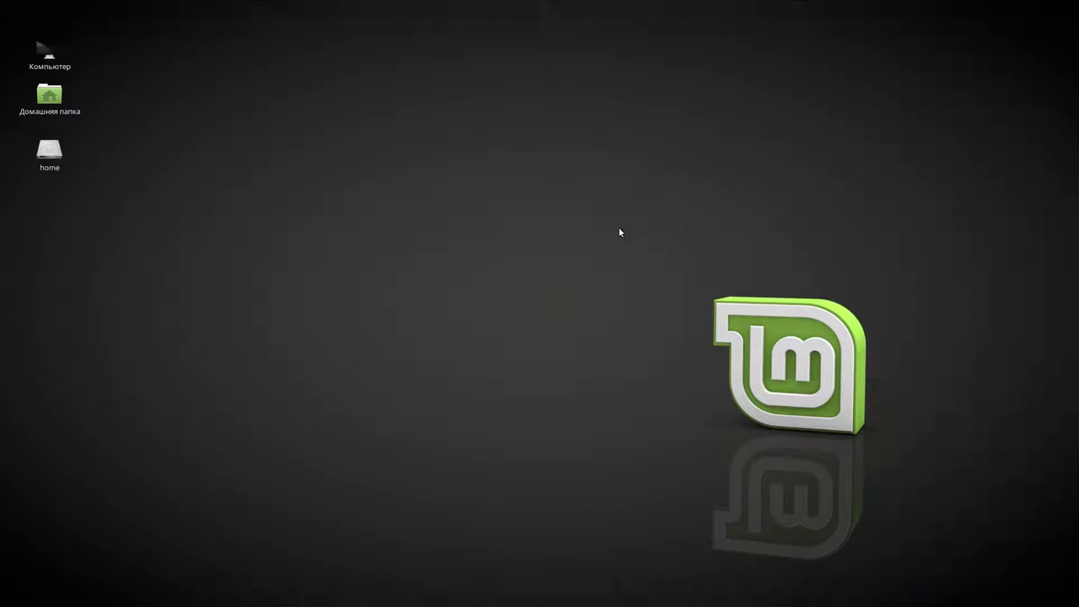
# Relaunch Grub Customizer, authenticate, and choose to configure BURG instead of GRUB2
pyautogui.click(324, 595)
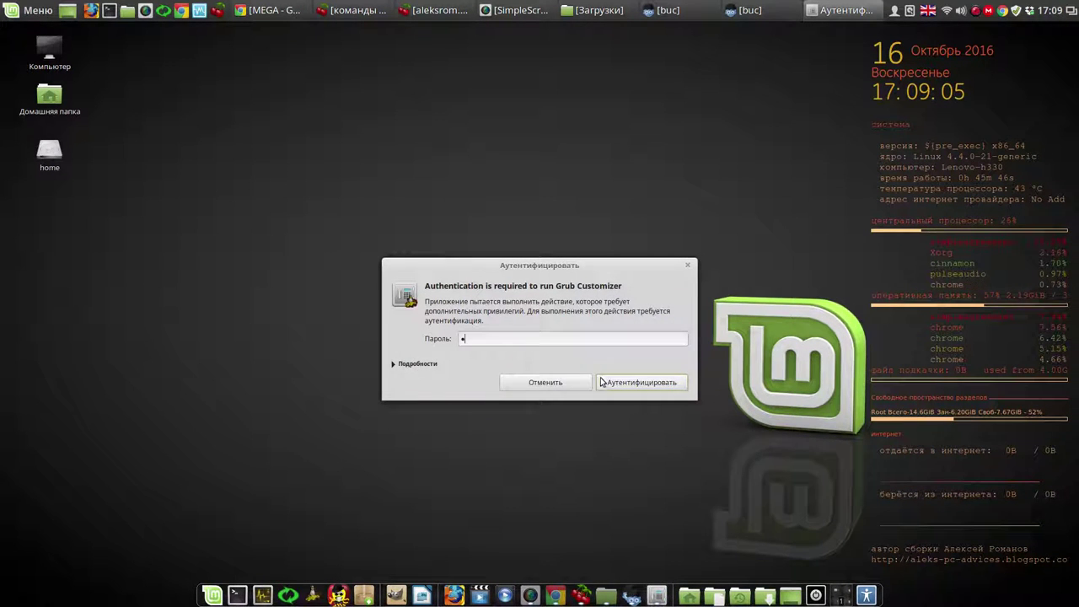
pyautogui.click(626, 382)
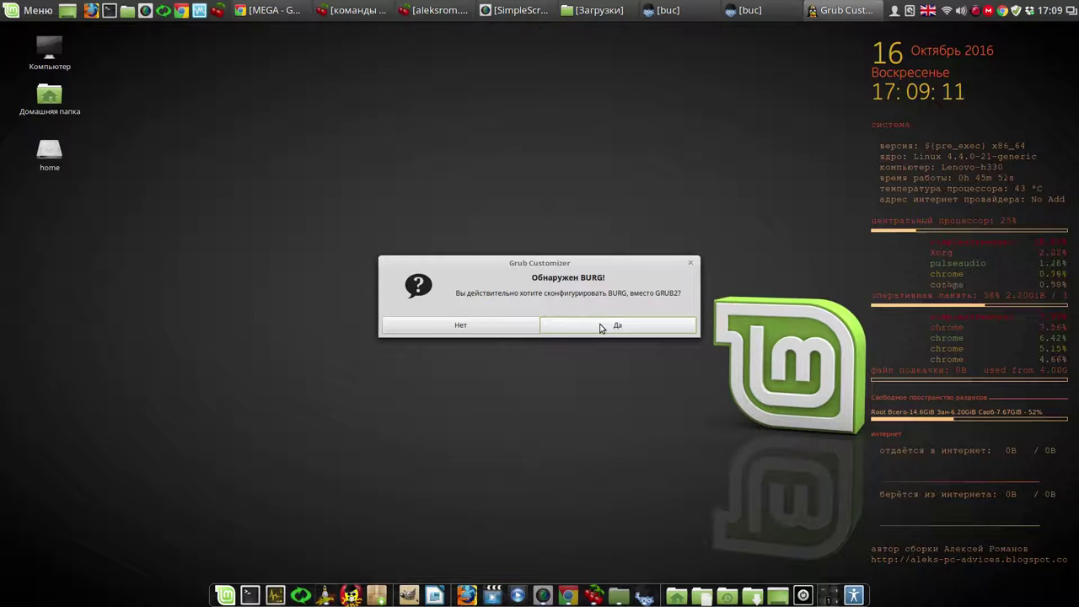
pyautogui.click(601, 327)
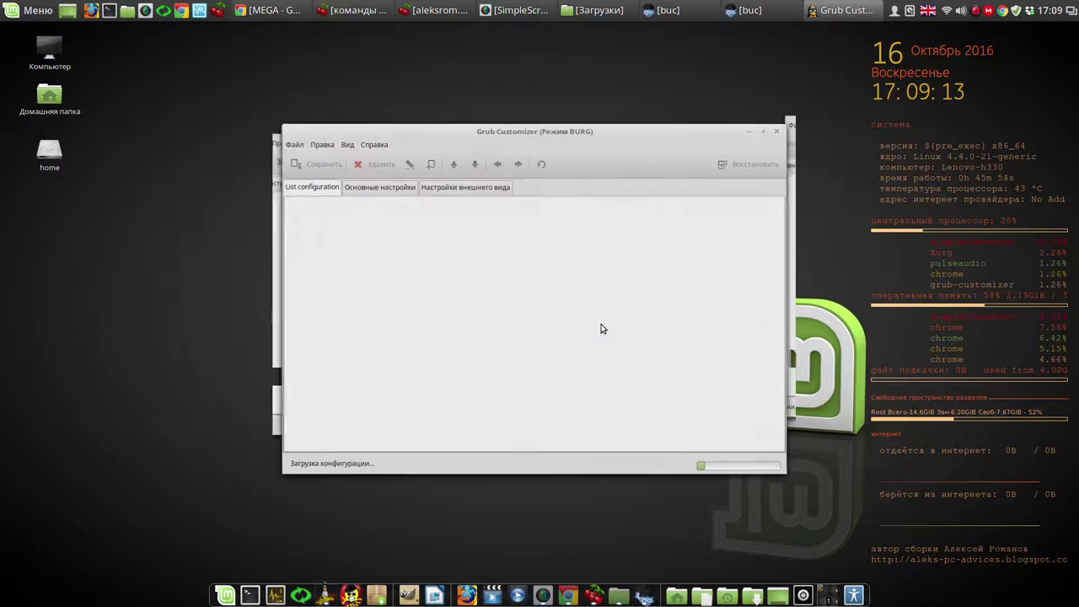
pyautogui.moveTo(622, 132); pyautogui.dragTo(463, 63)
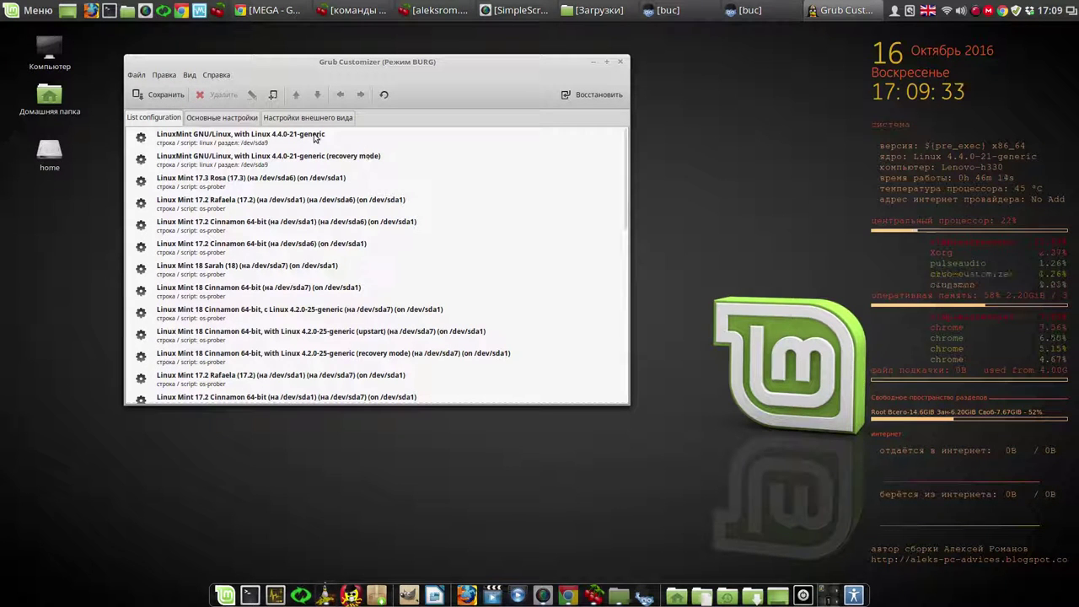
pyautogui.click(245, 142)
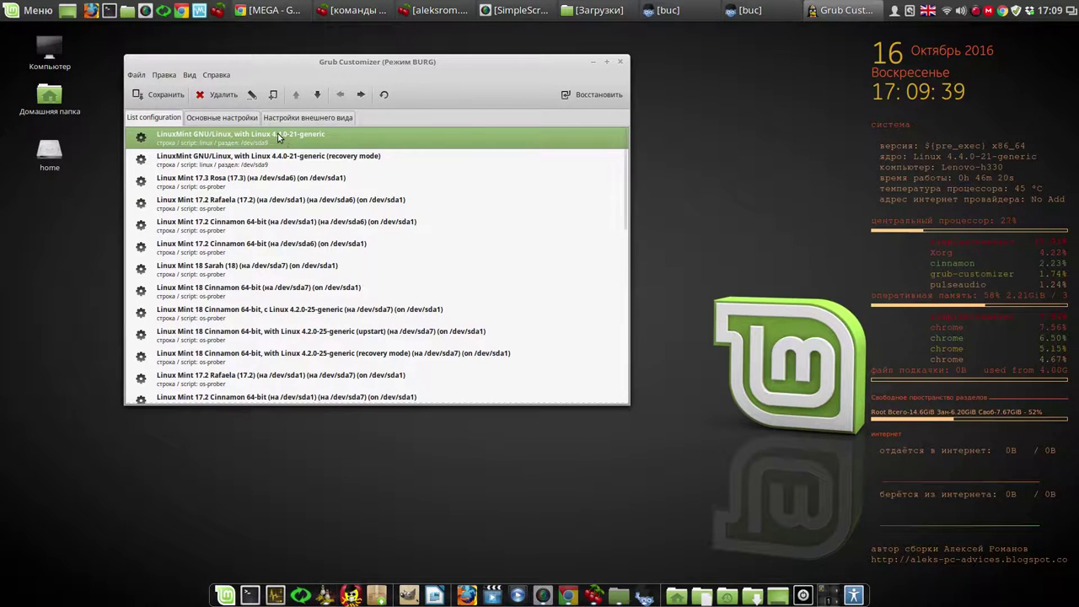
# Edit the first LinuxMint entry via Изменить and set its name to 'LMC-18 wrk'
pyautogui.rightClick(279, 134)
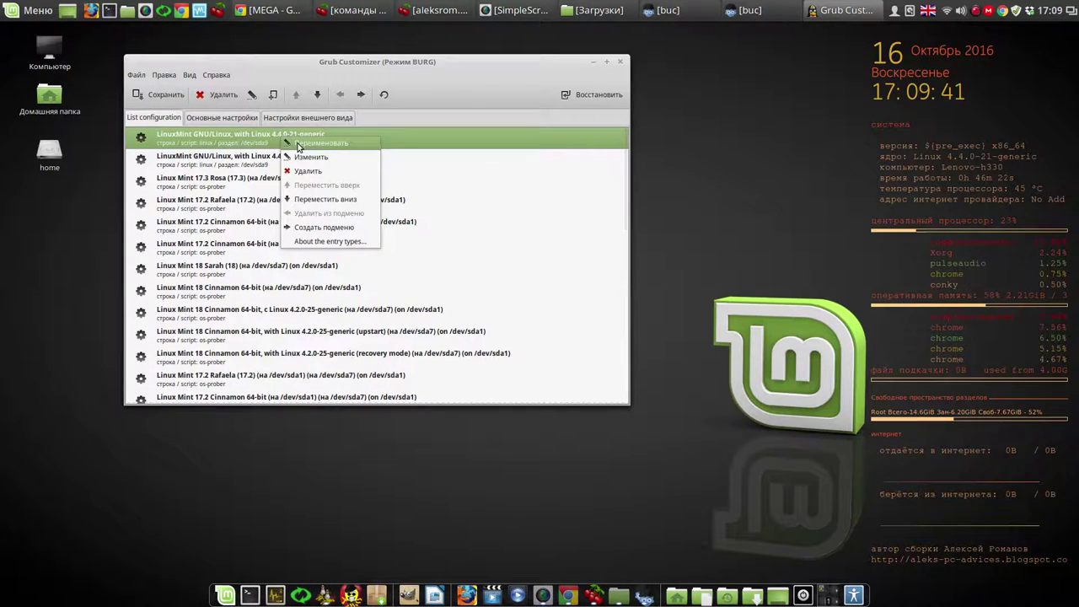
pyautogui.click(302, 157)
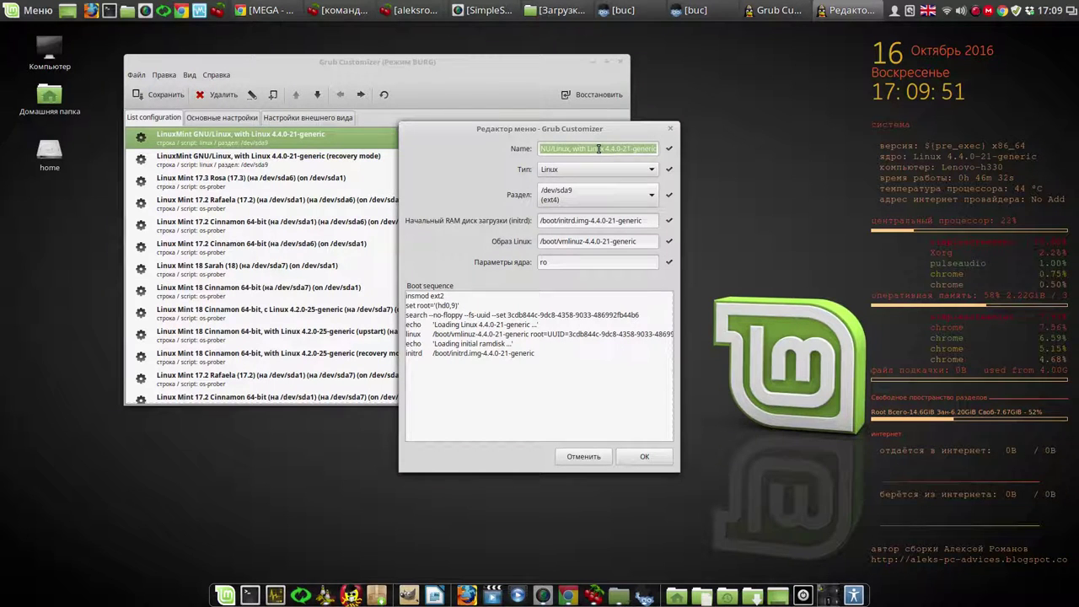
pyautogui.write('LM')
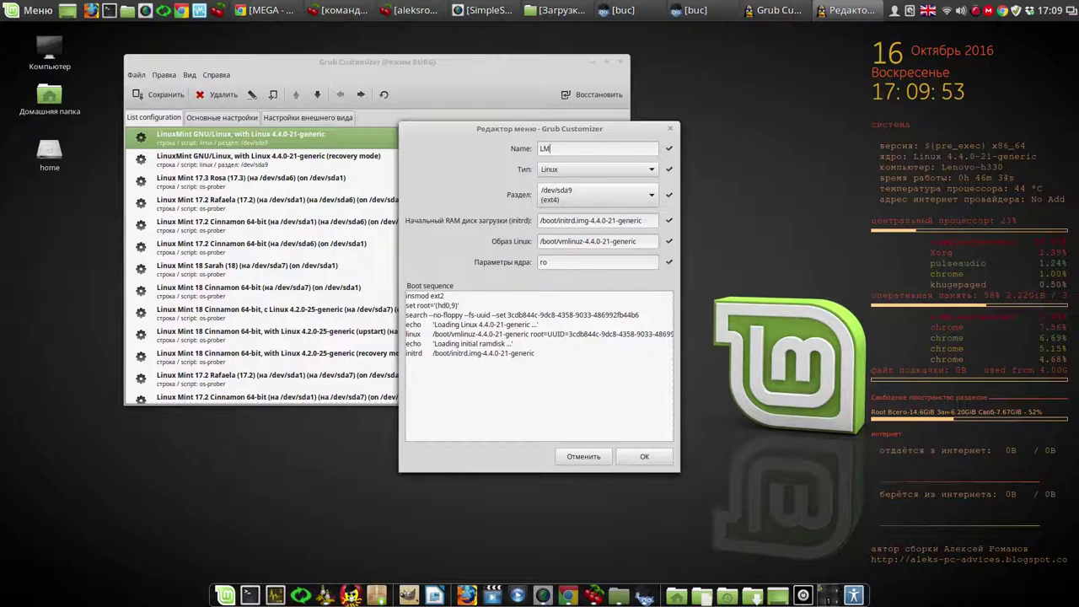
pyautogui.write('C-18 wrk')
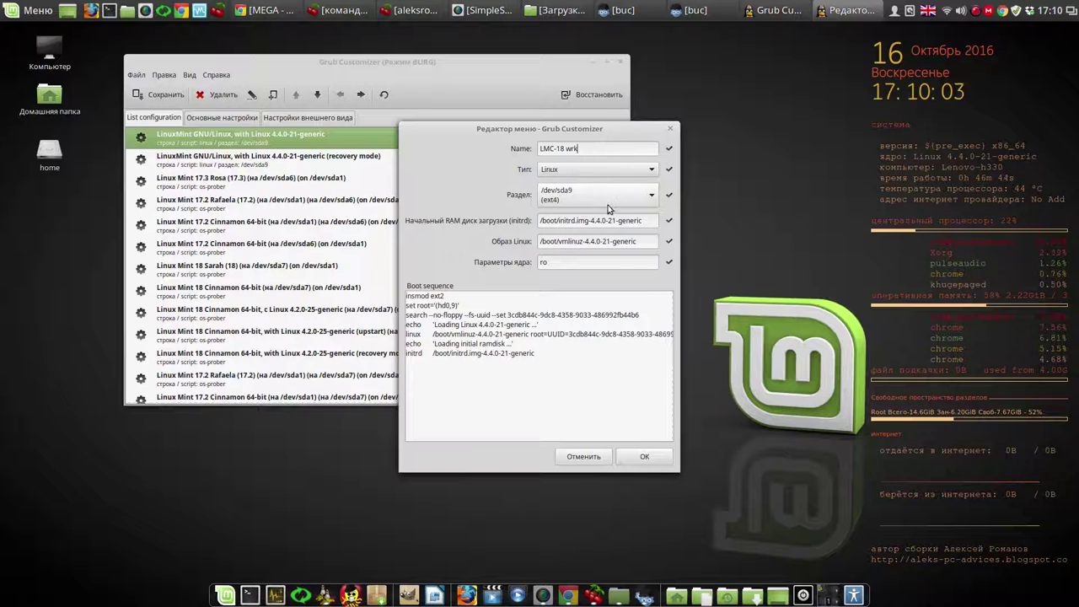
pyautogui.click(656, 460)
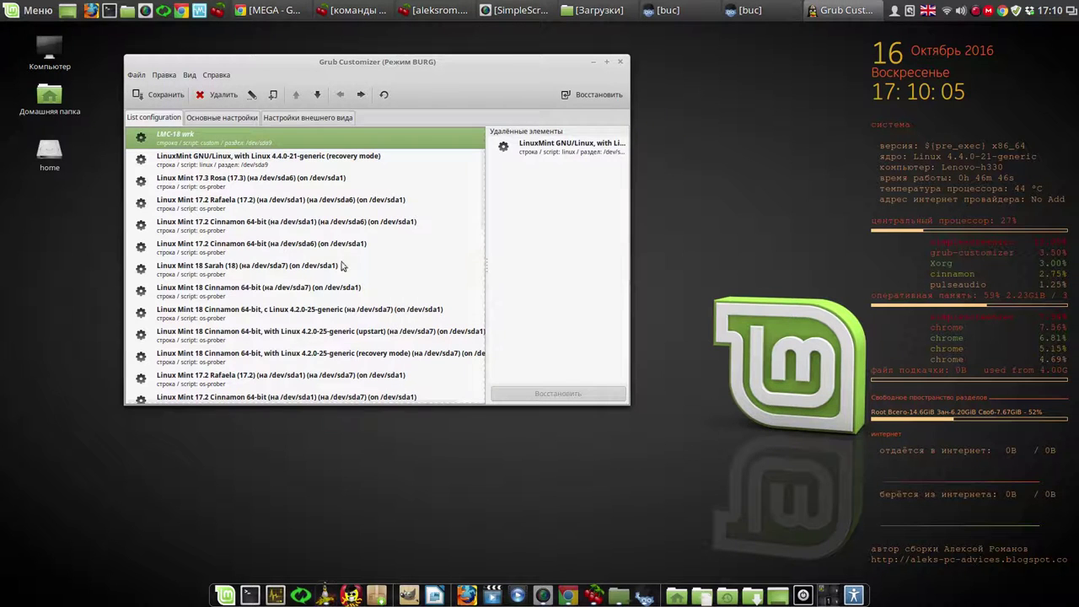
pyautogui.click(240, 167)
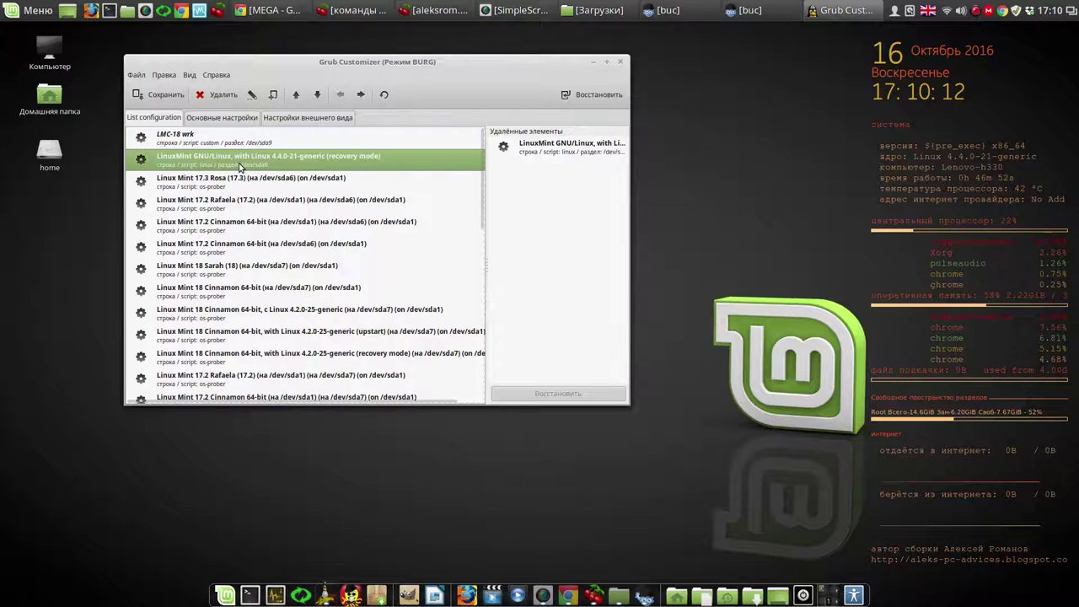
# Delete the LinuxMint recovery-mode entry, then select the Linux Mint 17.2 Rafaela and 17.3 Rosa entries
pyautogui.click(218, 95)
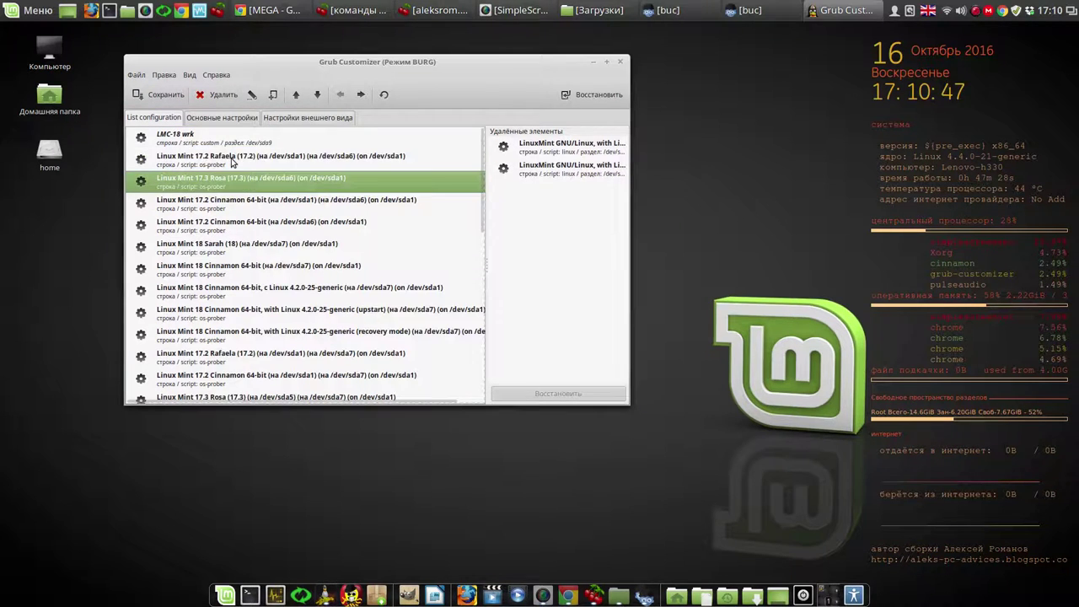
pyautogui.click(232, 161)
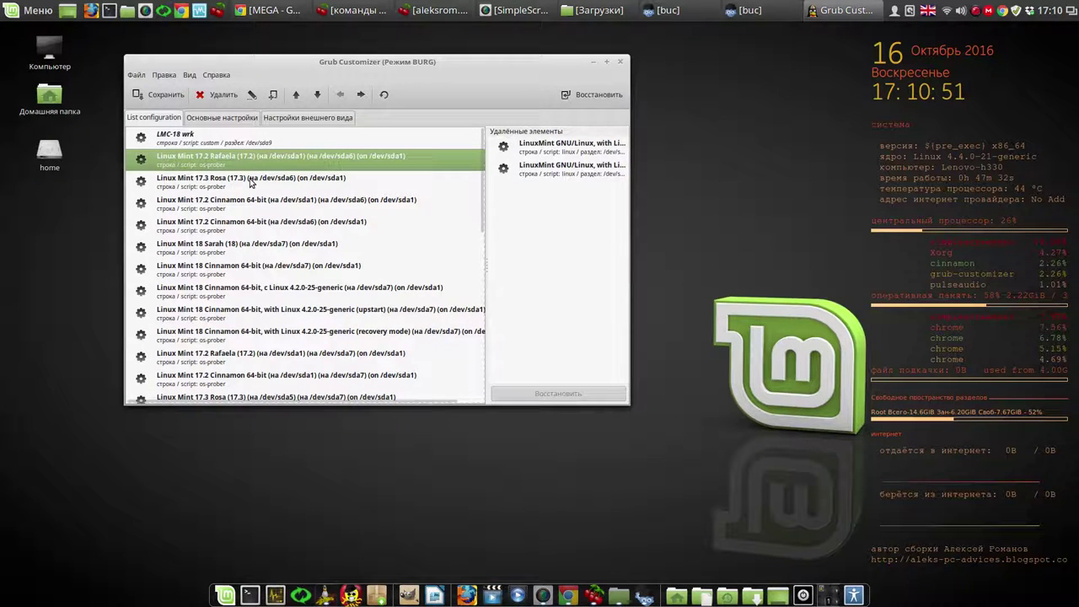
pyautogui.click(250, 180)
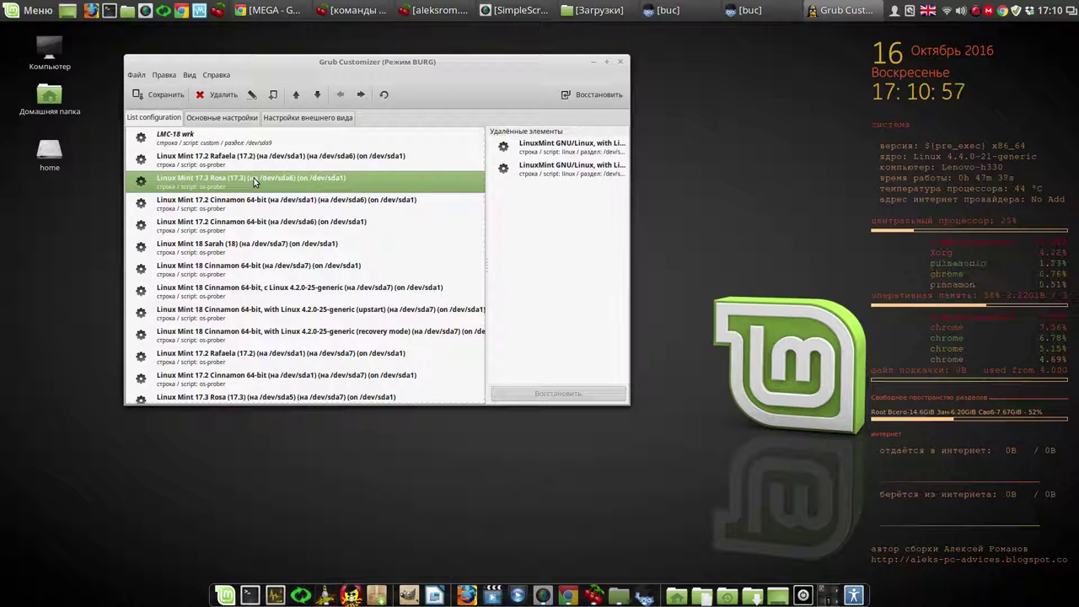
pyautogui.hotkey('shift', 'Down')
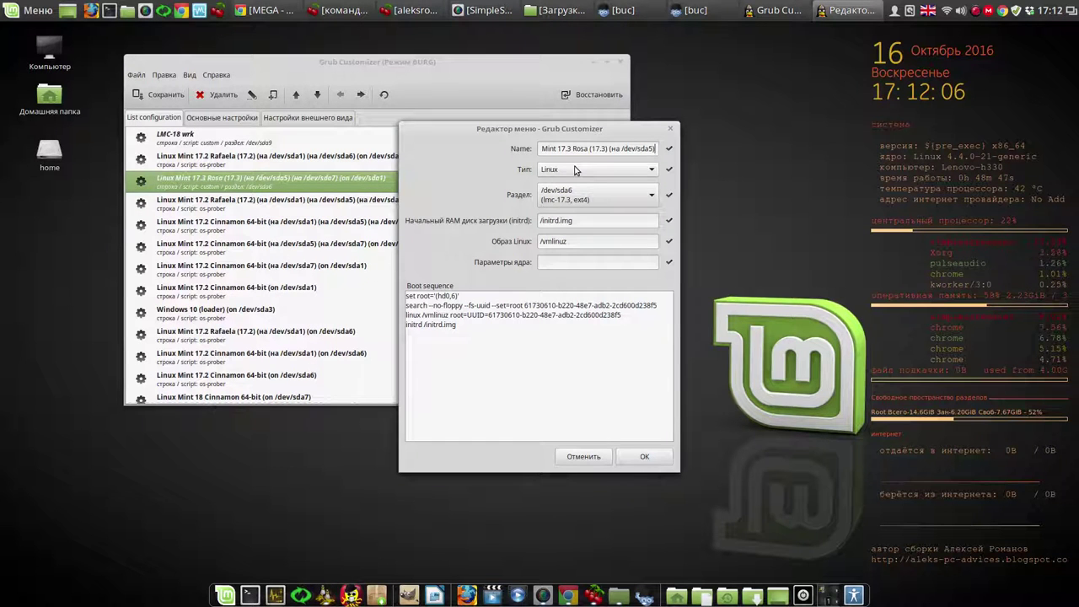
# Change the Rosa entry's name to end in (на /dev/sda6) instead of sda5
pyautogui.press('BackSpace')
pyautogui.press('BackSpace')
pyautogui.write('6')
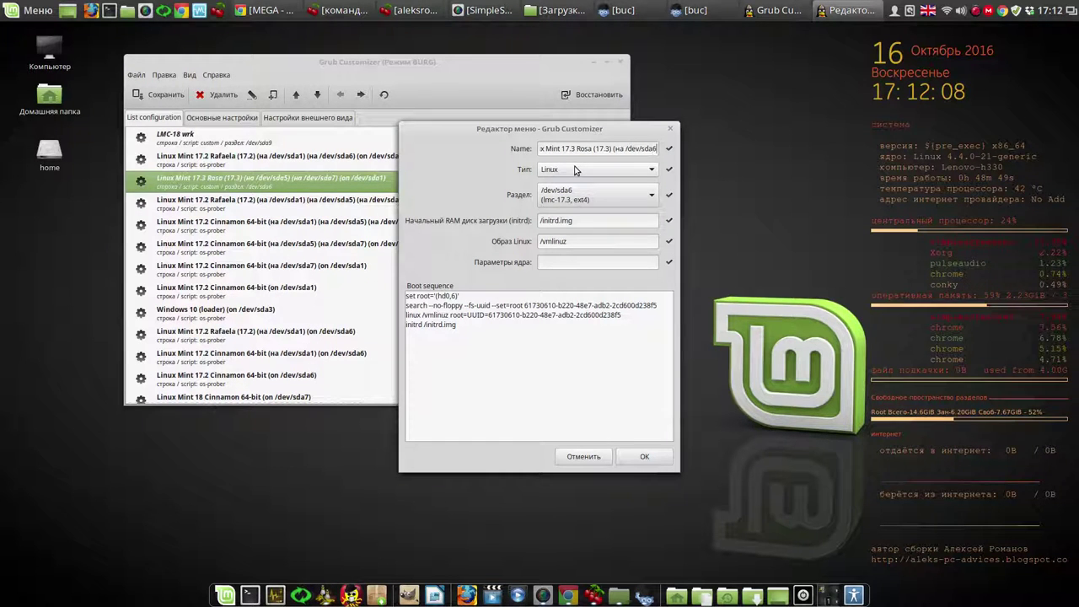
pyautogui.click(644, 457)
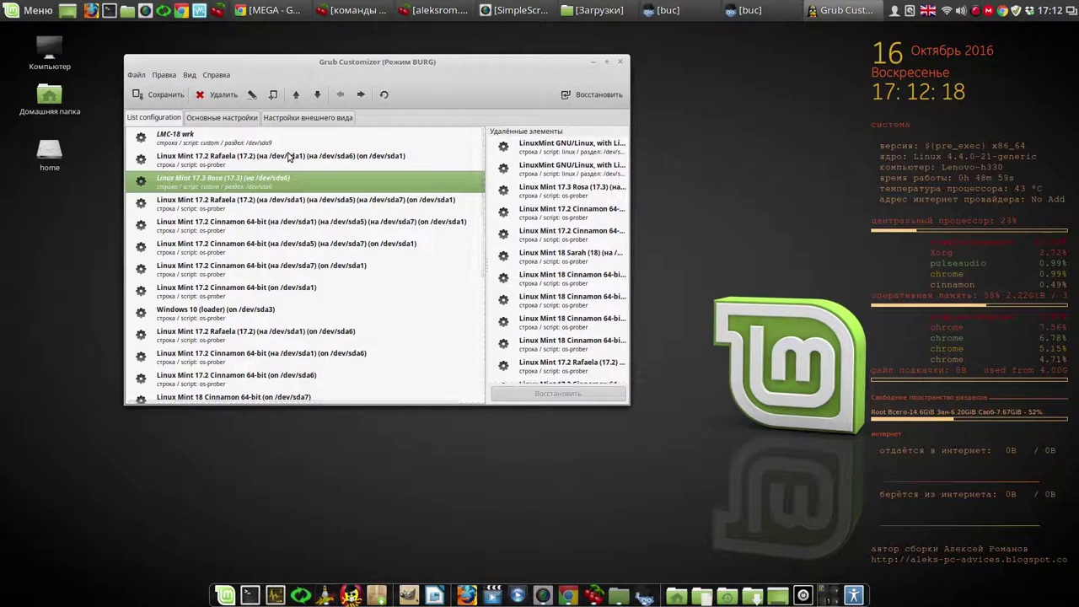
# Open the Linux Mint 17.2 Rafaela entry in the entry editor
pyautogui.click(288, 158)
pyautogui.rightClick(289, 158)
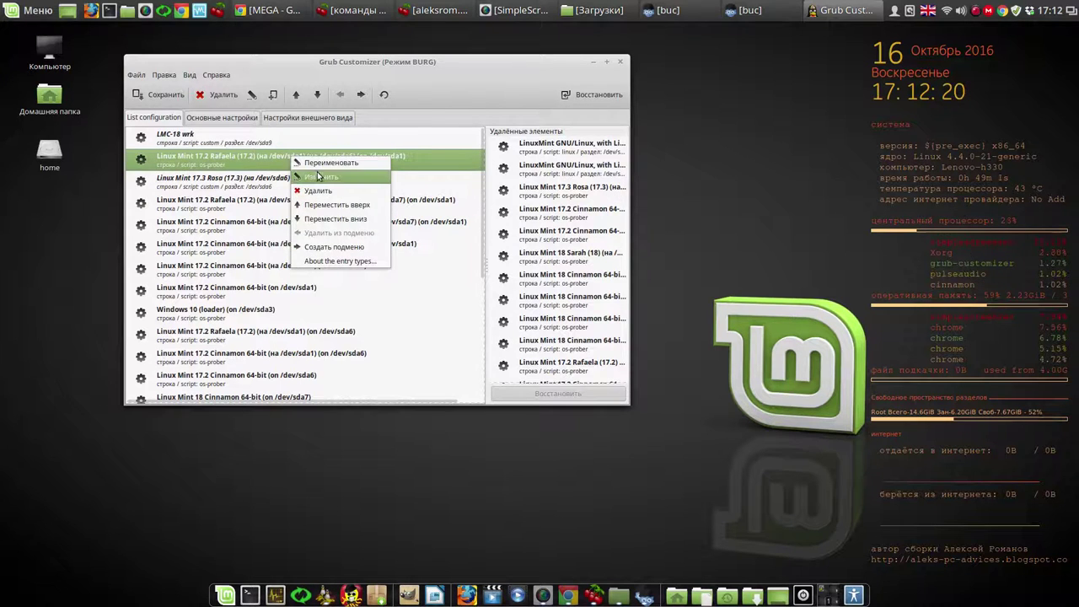
pyautogui.click(320, 177)
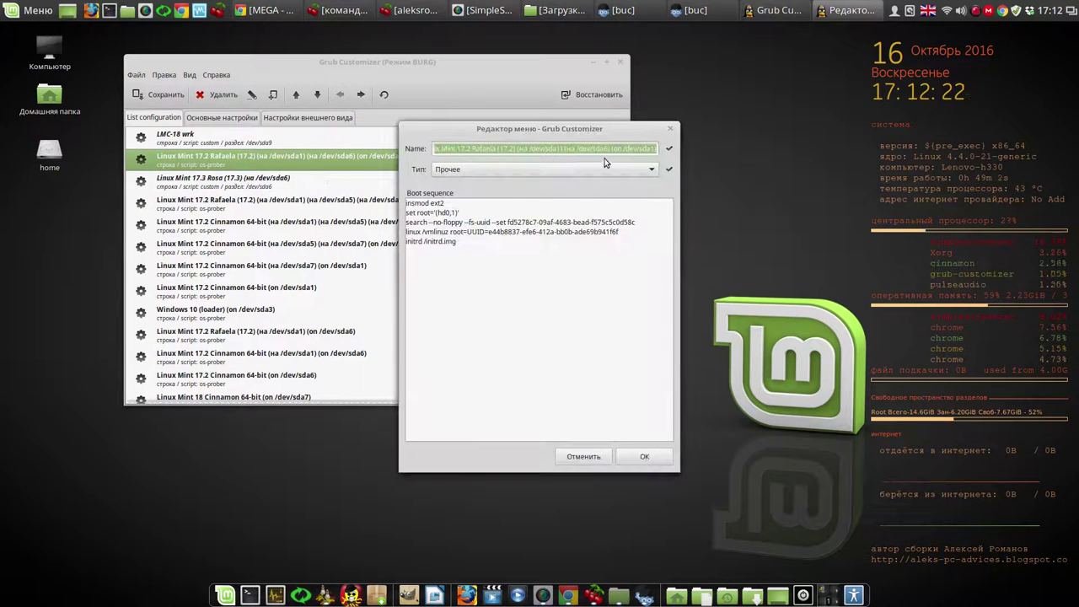
# Trim the Rafaela entry's name, set its type to Linux and its partition to /dev/sda1
pyautogui.click(564, 147)
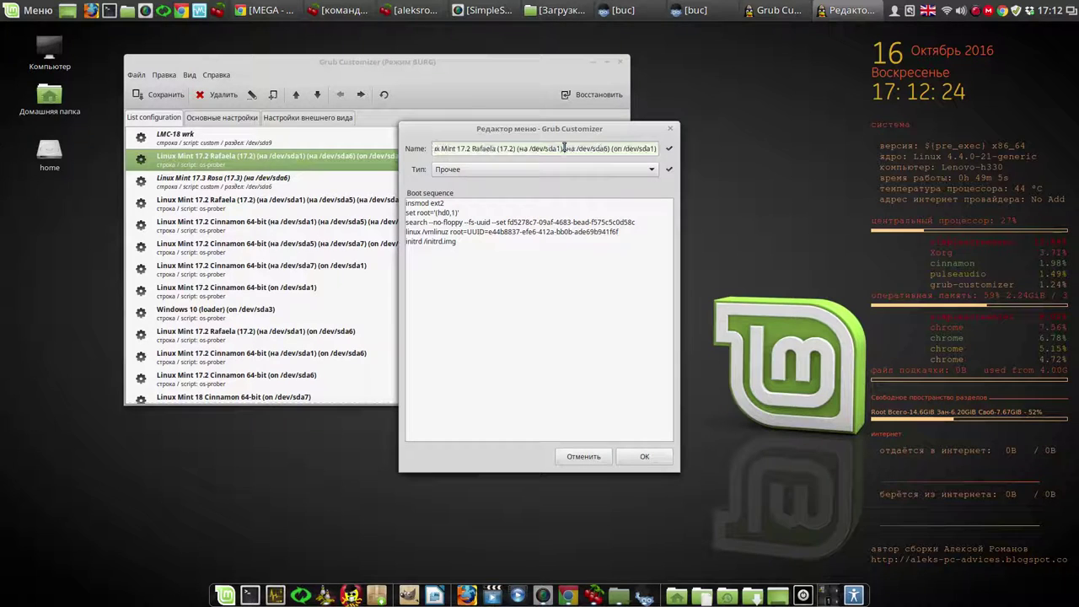
pyautogui.press('Delete')
pyautogui.press('Delete')
pyautogui.press('Delete')
pyautogui.press('Delete')
pyautogui.press('Delete')
pyautogui.press('Delete')
pyautogui.press('Delete')
pyautogui.press('Delete')
pyautogui.press('Delete')
pyautogui.press('Delete')
pyautogui.press('Delete')
pyautogui.press('Delete')
pyautogui.press('Delete')
pyautogui.press('Delete')
pyautogui.press('Delete')
pyautogui.press('Delete')
pyautogui.press('Delete')
pyautogui.press('Delete')
pyautogui.press('Delete')
pyautogui.press('Delete')
pyautogui.press('Delete')
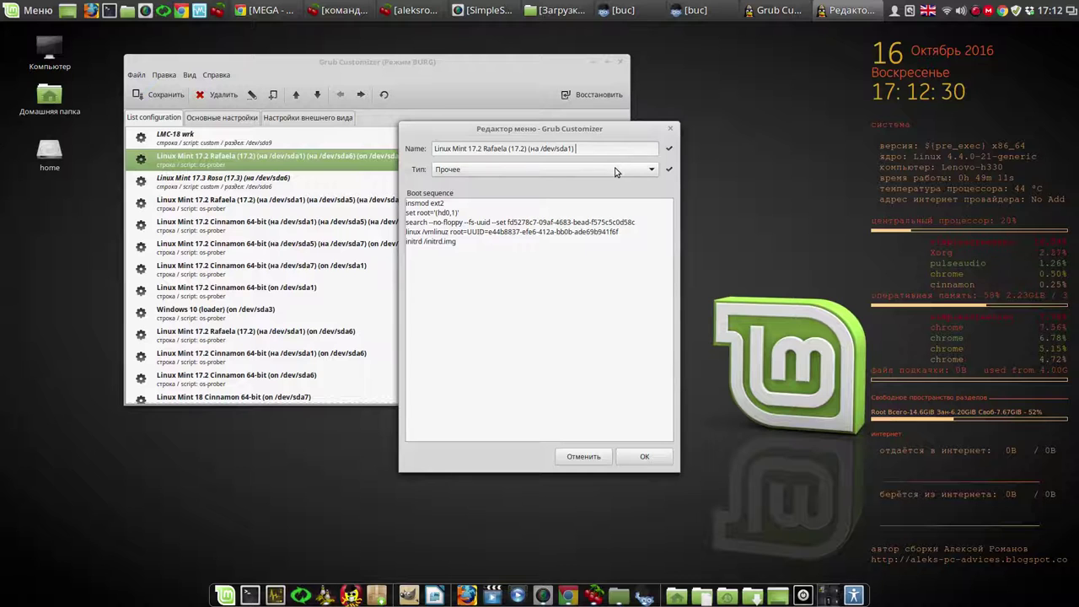
pyautogui.click(615, 169)
pyautogui.click(564, 112)
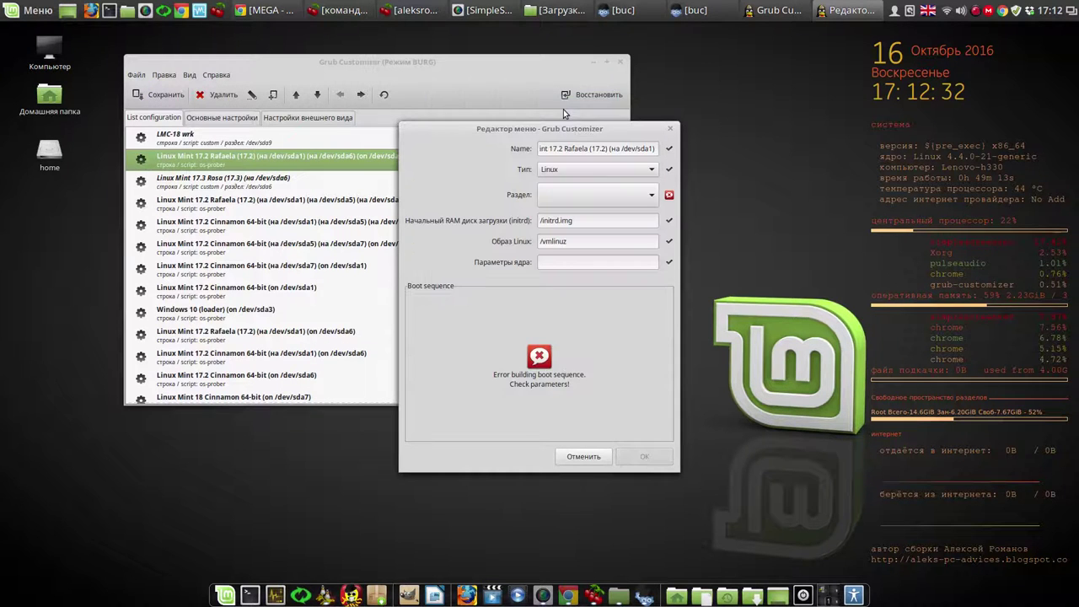
pyautogui.click(639, 204)
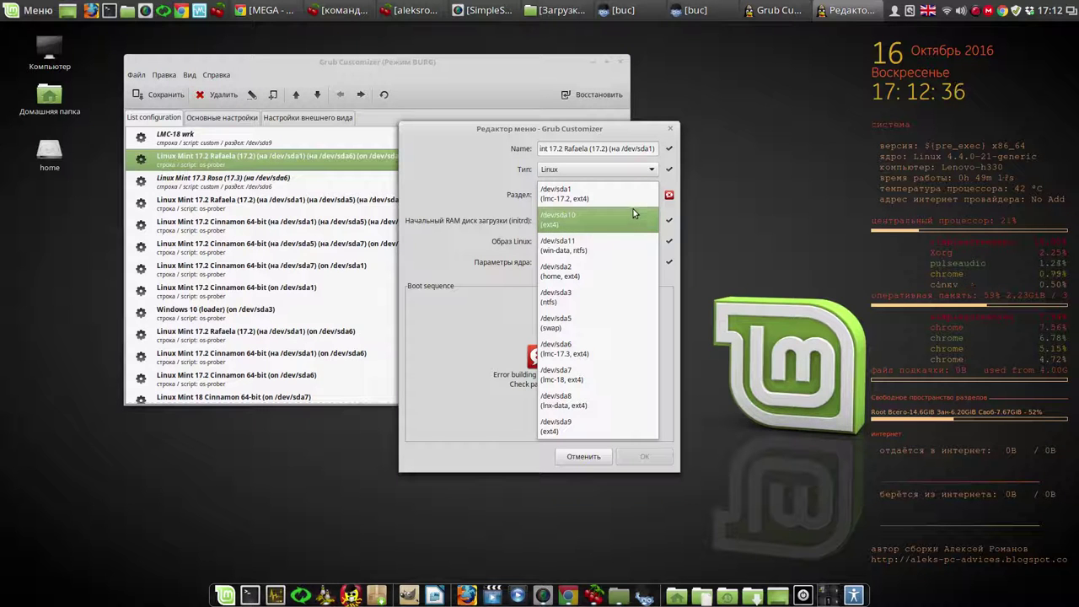
pyautogui.click(625, 193)
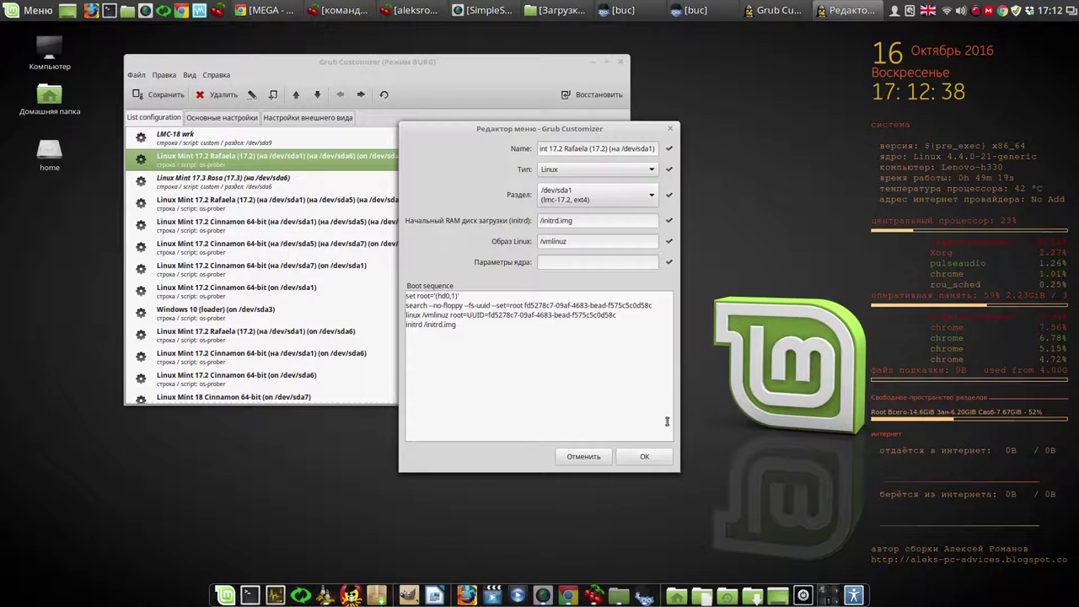
pyautogui.click(654, 456)
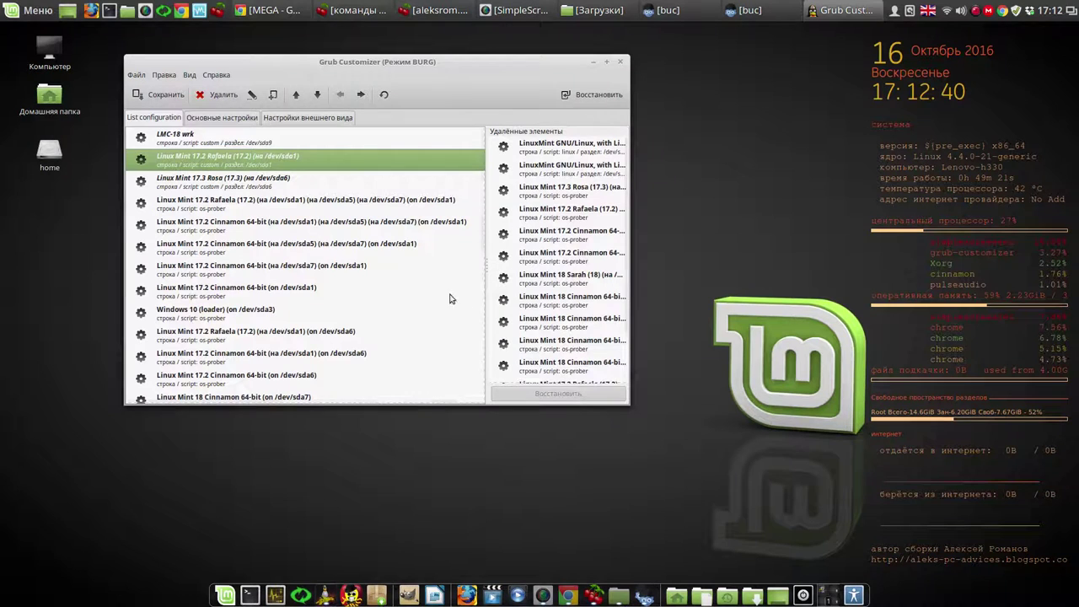
# Delete the duplicate Linux Mint 17.2 Rafaela and other unwanted entries below it
pyautogui.click(263, 200)
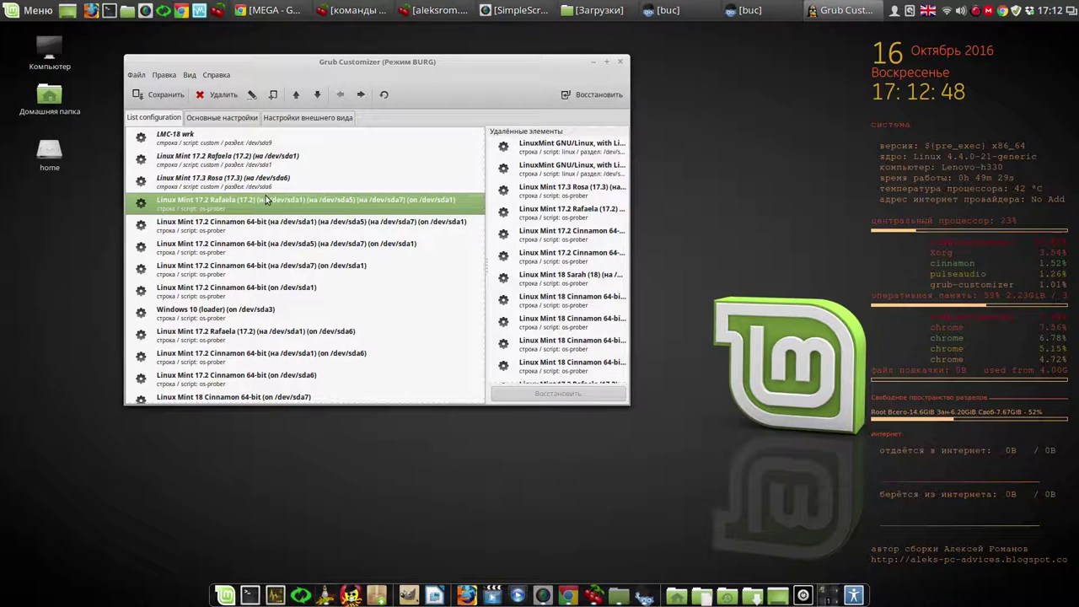
pyautogui.hotkey('shift', 'Down')
pyautogui.hotkey('shift', 'Down')
pyautogui.hotkey('shift', 'Down')
pyautogui.hotkey('shift', 'Down')
pyautogui.hotkey('shift', 'Down')
pyautogui.hotkey('shift', 'Down')
pyautogui.hotkey('shift', 'Down')
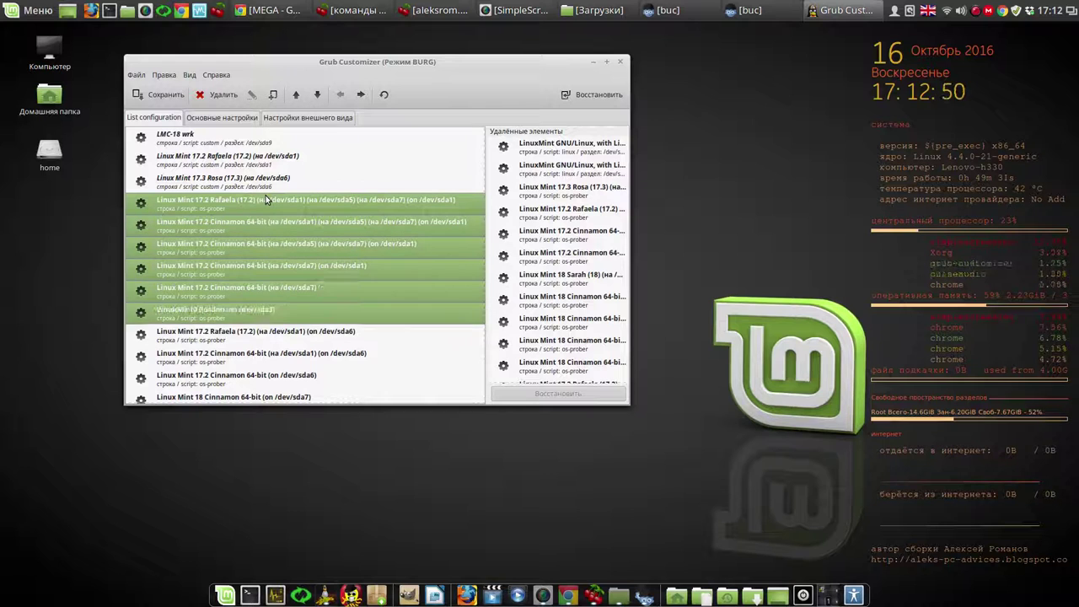
pyautogui.hotkey('shift', 'Down')
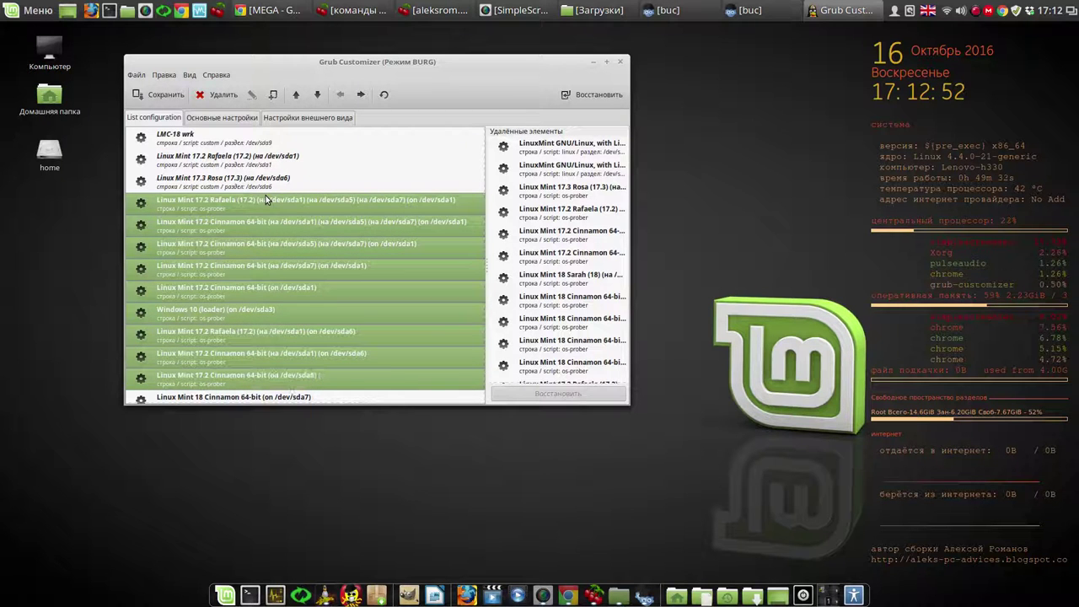
pyautogui.press('Delete')
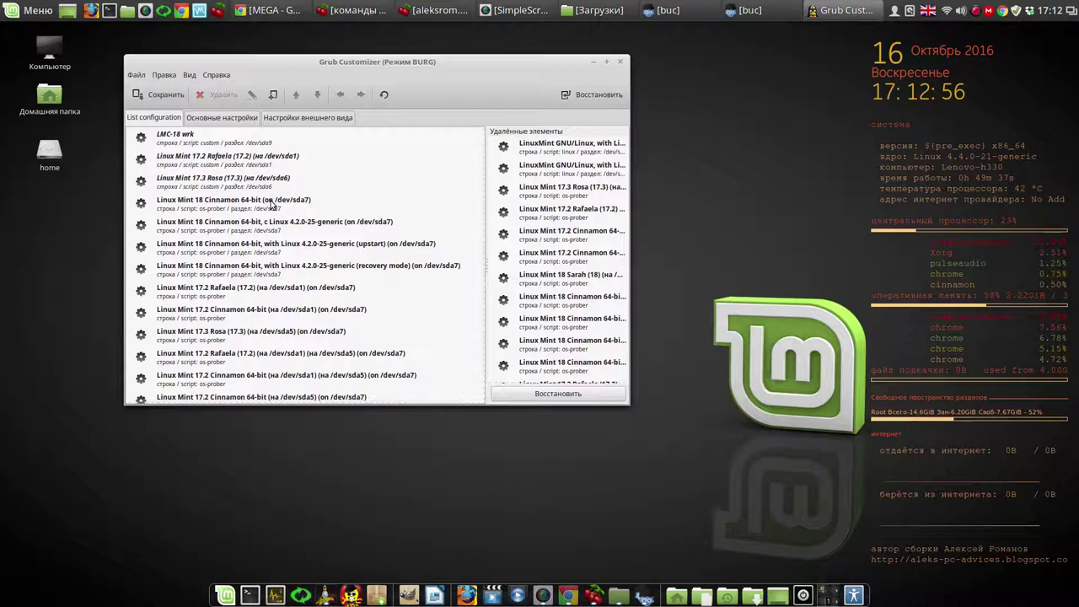
# Delete the Mint 18 kernel entries below Linux Mint 18 Cinnamon 64-bit to the list's end
pyautogui.click(270, 204)
pyautogui.click(283, 230)
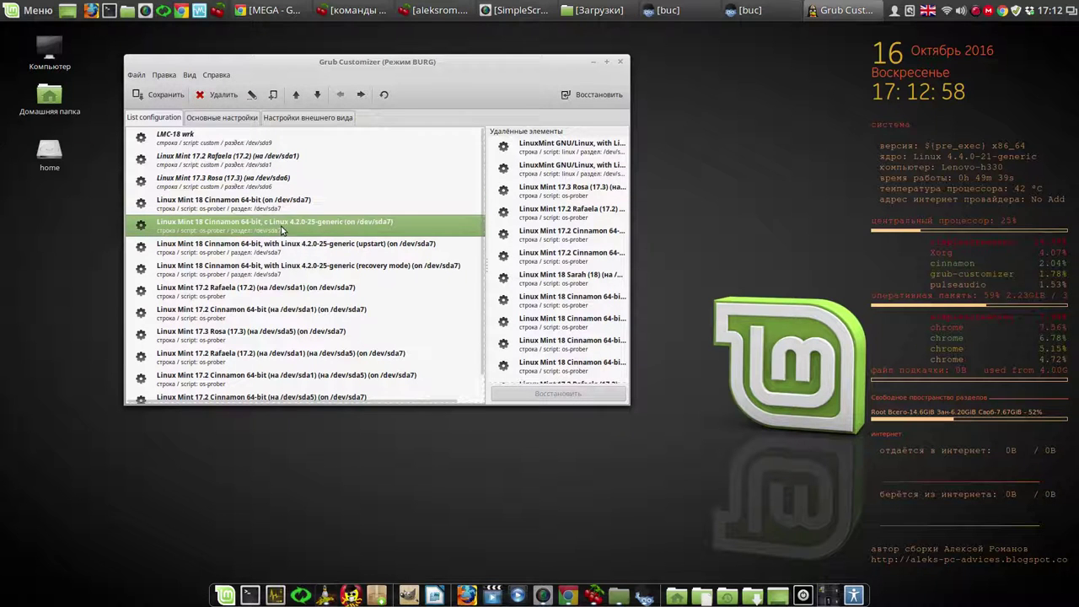
pyautogui.hotkey('shift', 'Down')
pyautogui.hotkey('shift', 'Down')
pyautogui.hotkey('shift', 'Down')
pyautogui.hotkey('shift', 'Down')
pyautogui.hotkey('shift', 'Down')
pyautogui.hotkey('shift', 'Down')
pyautogui.hotkey('shift', 'Down')
pyautogui.hotkey('shift', 'Down')
pyautogui.hotkey('shift', 'Down')
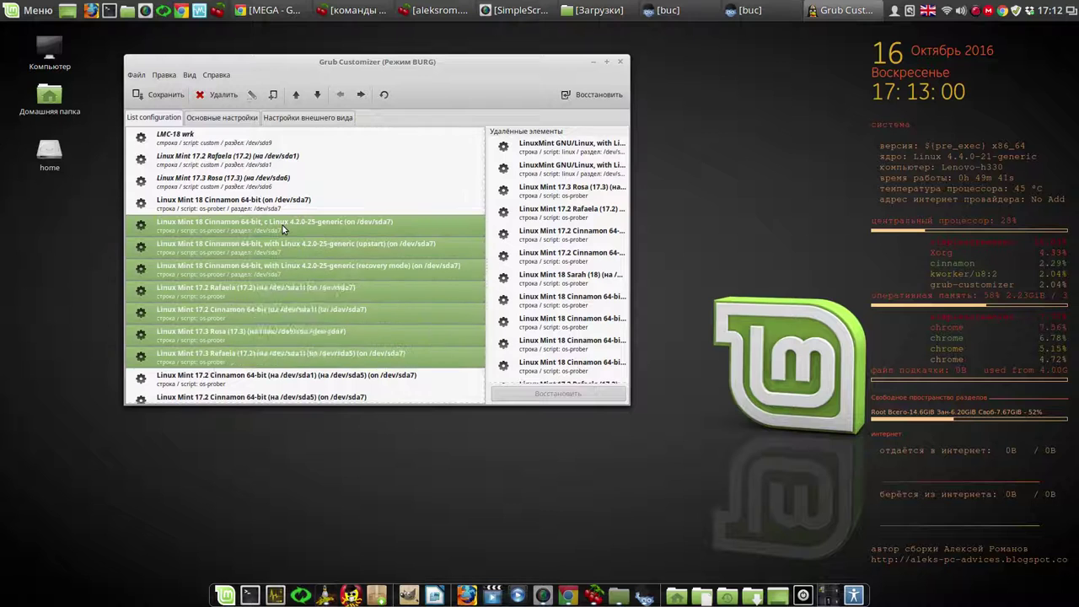
pyautogui.press('Delete')
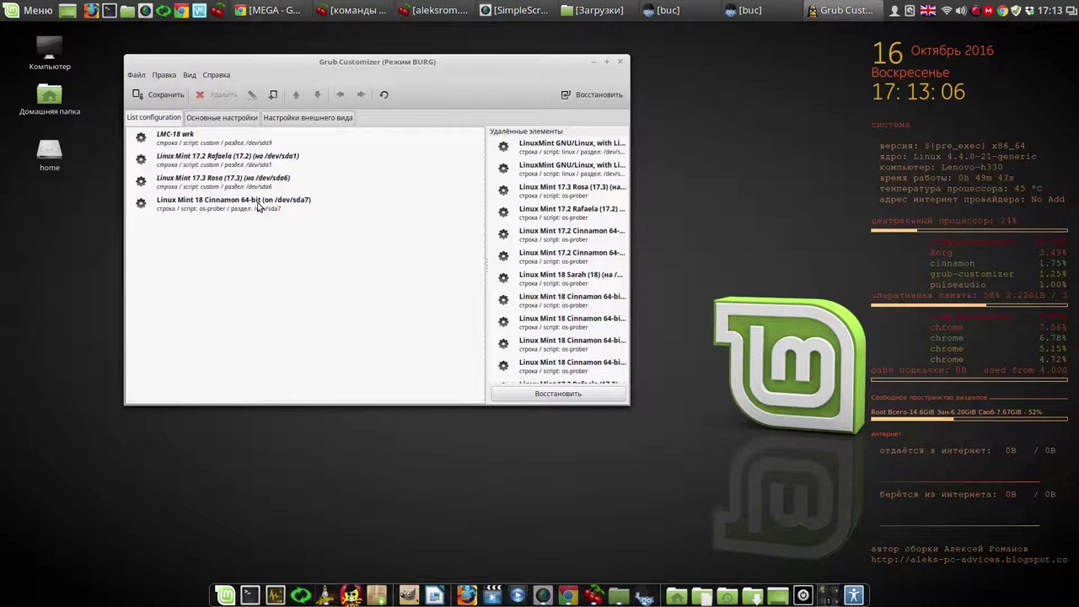
# Move LMC-18 wrk down three places so it sits last in the list
pyautogui.click(182, 136)
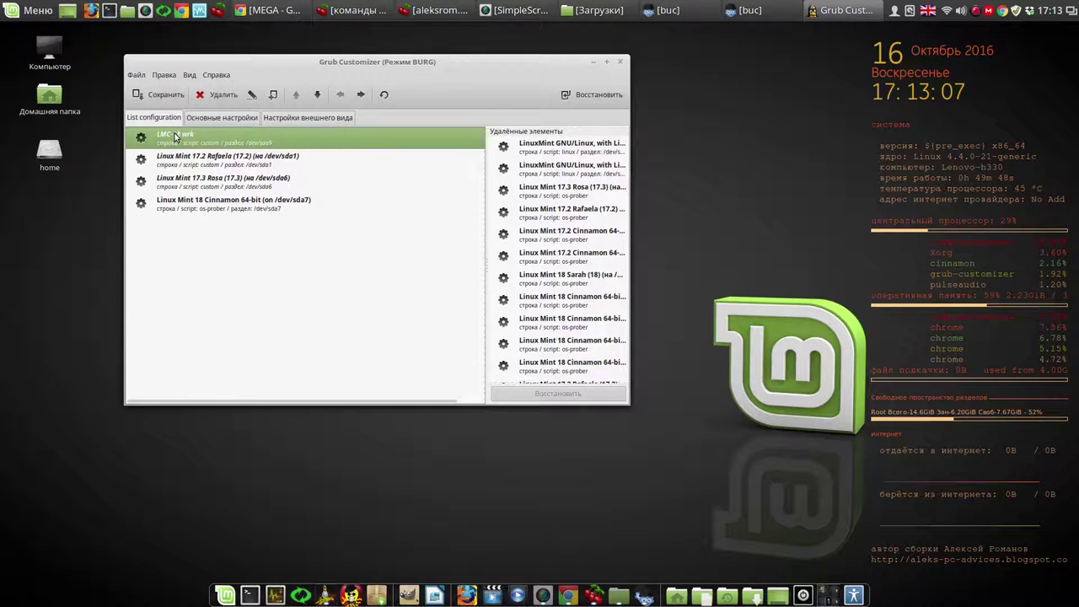
pyautogui.click(317, 94)
pyautogui.click(317, 94)
pyautogui.click(317, 94)
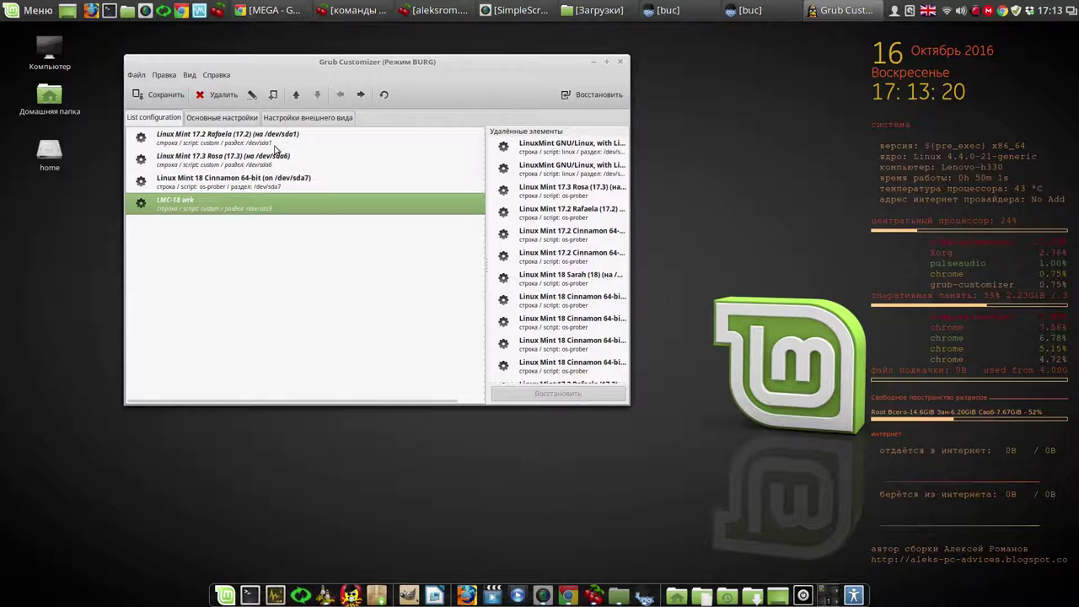
# Set Linux Mint 17.2 Rafaela (17.2) as the default boot entry
pyautogui.click(234, 124)
pyautogui.click(424, 160)
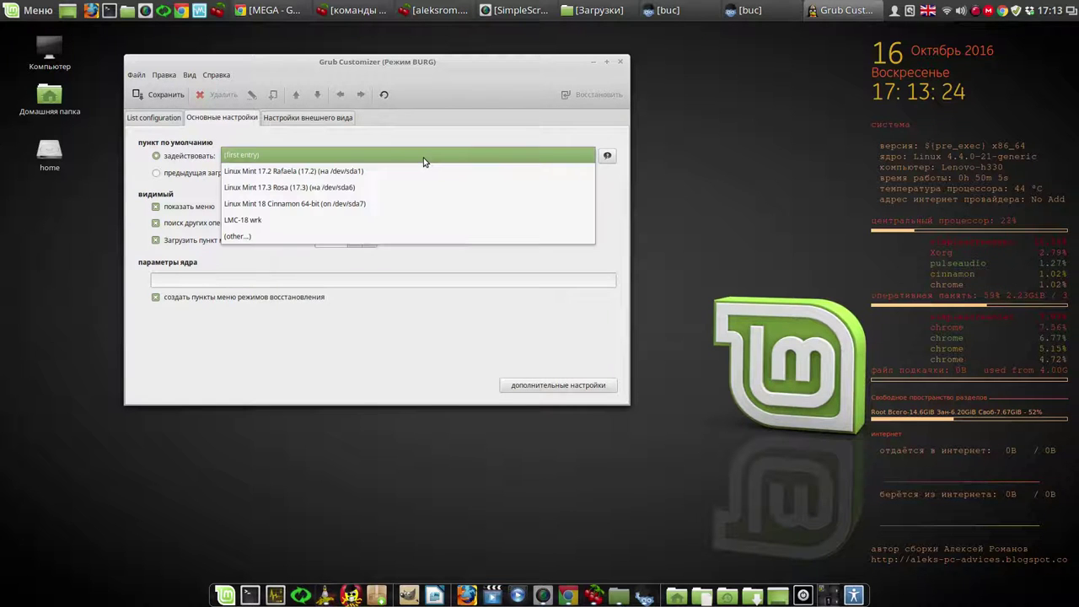
pyautogui.click(385, 168)
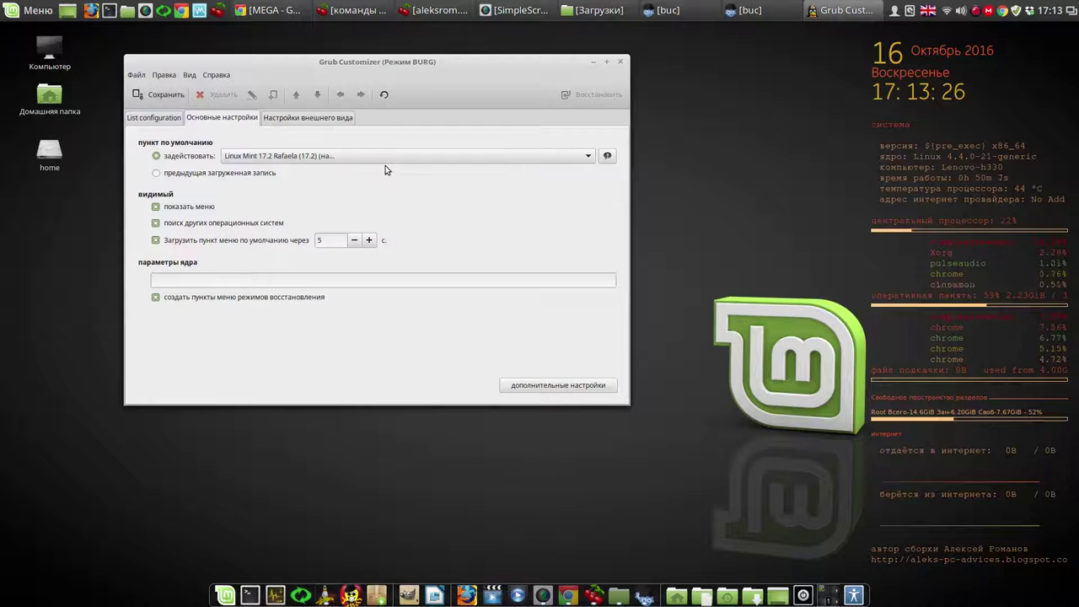
# Raise the menu timeout from 5 to 20 seconds
pyautogui.doubleClick(370, 241)
pyautogui.click(369, 241)
pyautogui.click(370, 241)
pyautogui.click(369, 241)
pyautogui.click(370, 241)
pyautogui.doubleClick(370, 241)
pyautogui.click(369, 242)
pyautogui.click(163, 119)
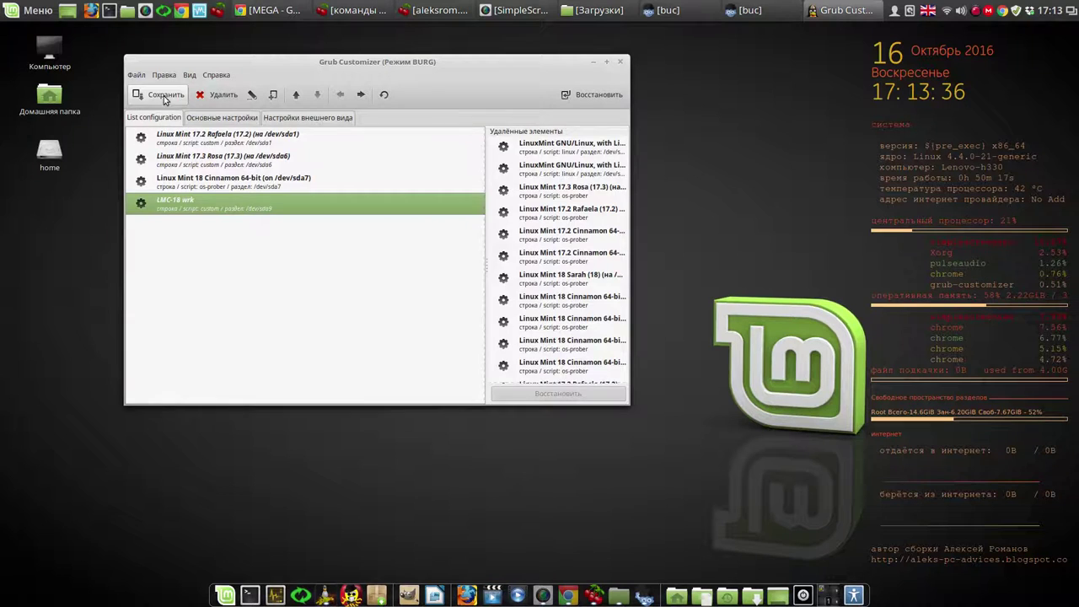
# Save the configuration and restore Windows 10 (loader) from the removed items
pyautogui.click(165, 96)
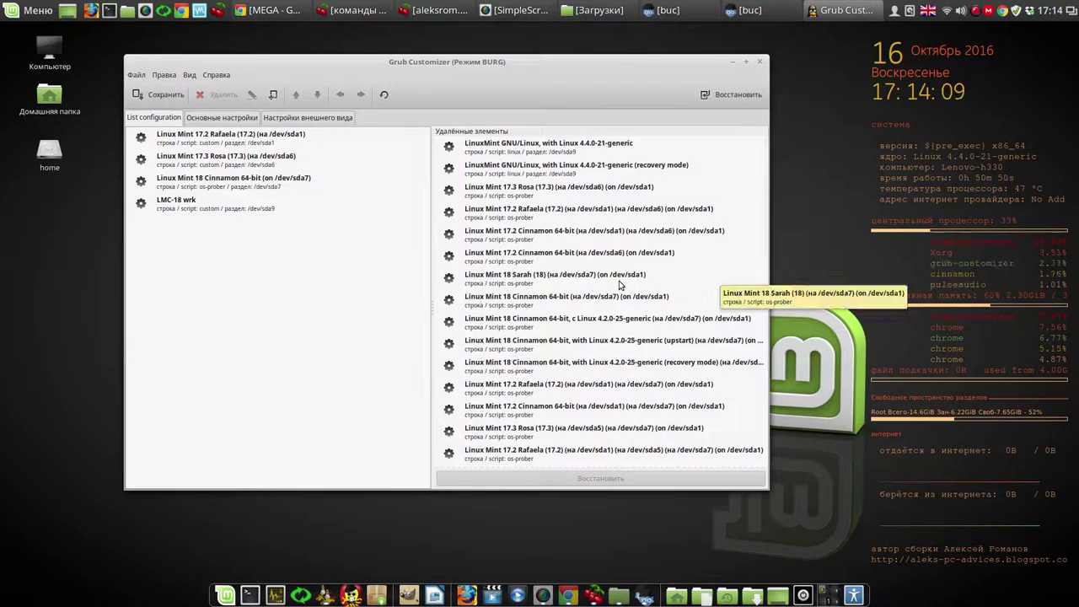
pyautogui.scroll(-5, 613, 291)
pyautogui.scroll(-3, 613, 297)
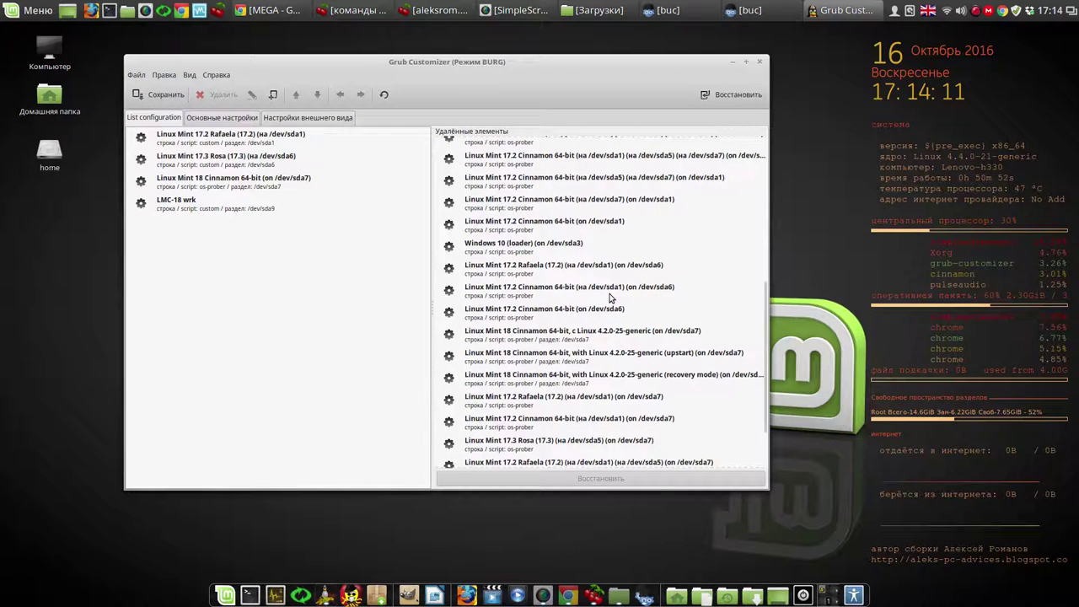
pyautogui.click(526, 253)
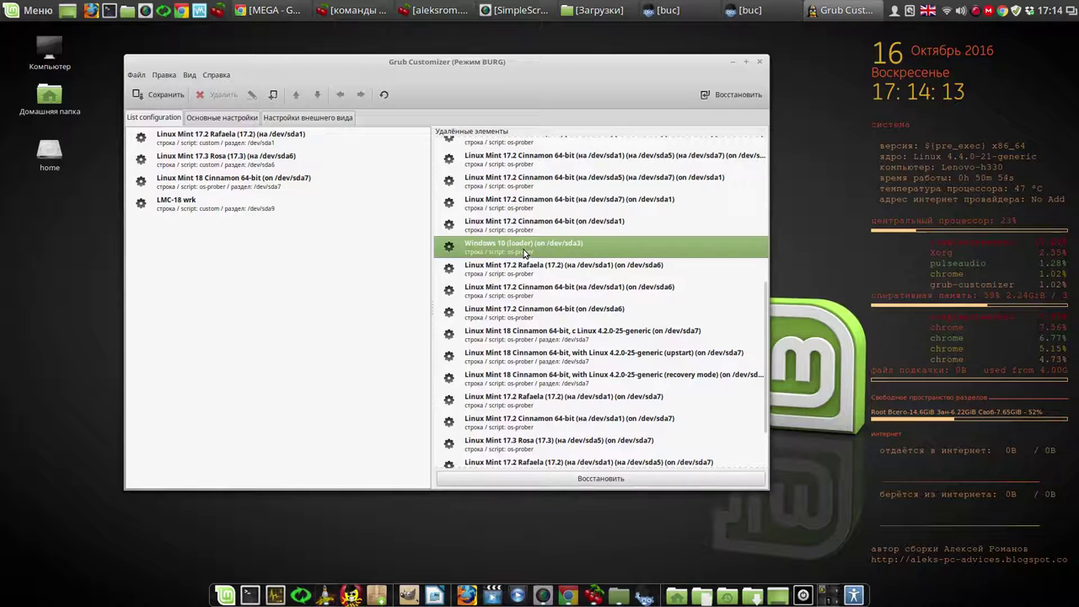
pyautogui.click(597, 479)
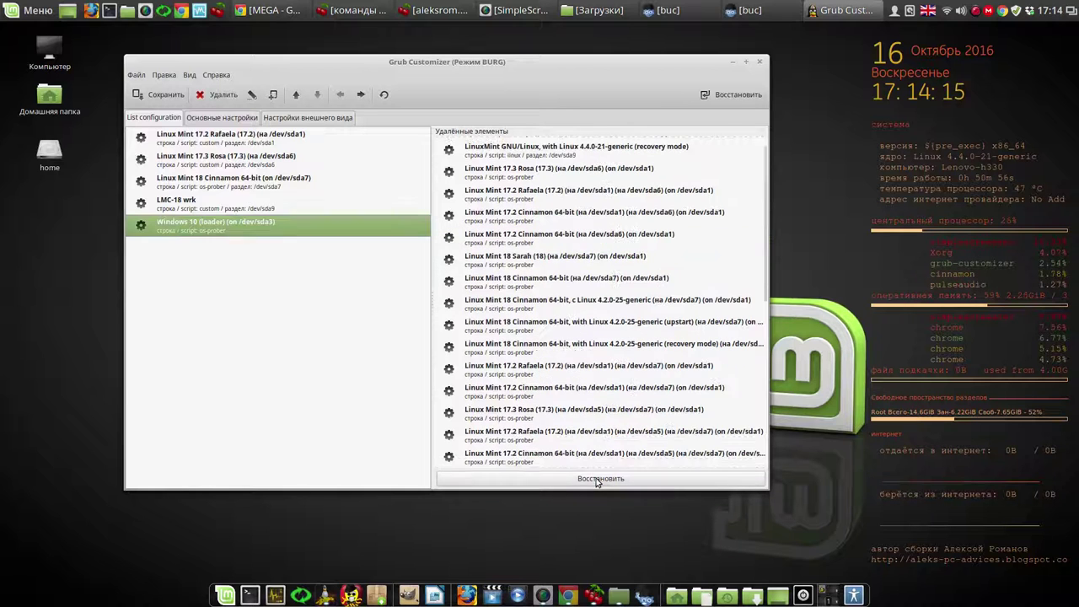
pyautogui.rightClick(222, 225)
# Rename the Windows entry to 'Windows 10 (on /dev/sda3)' and save the five-entry menu
pyautogui.click(248, 242)
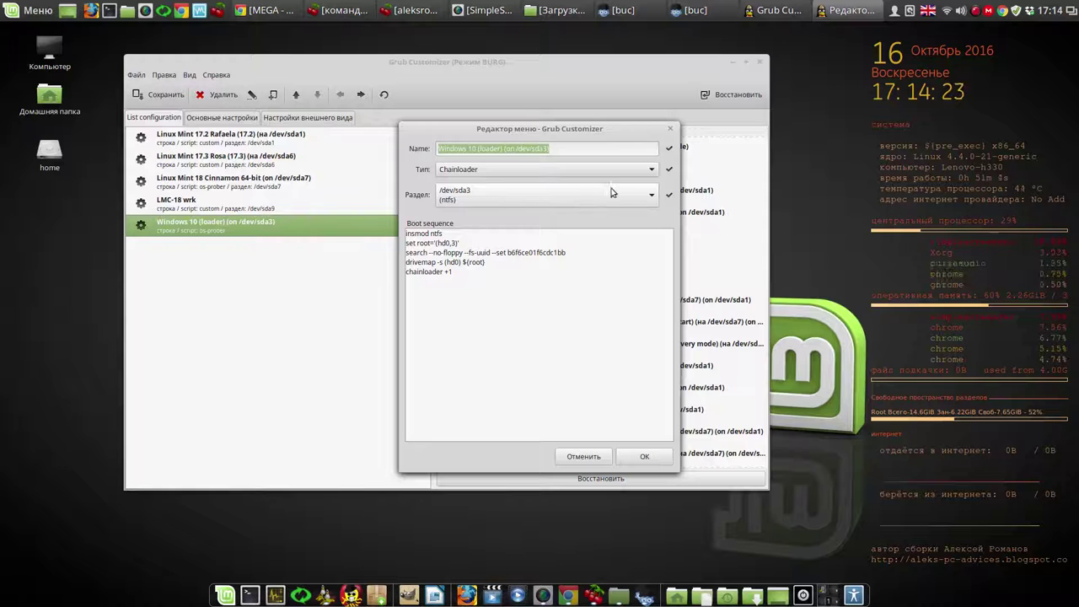
pyautogui.click(477, 150)
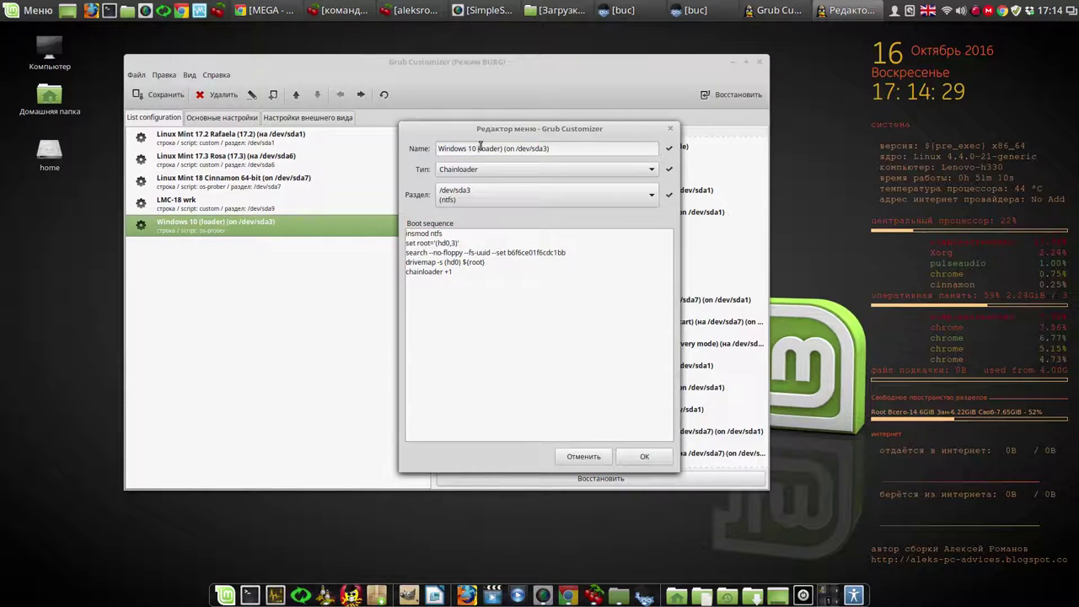
pyautogui.press('Delete')
pyautogui.press('Delete')
pyautogui.press('Delete')
pyautogui.press('Delete')
pyautogui.press('Delete')
pyautogui.press('Delete')
pyautogui.press('Delete')
pyautogui.press('Delete')
pyautogui.press('Delete')
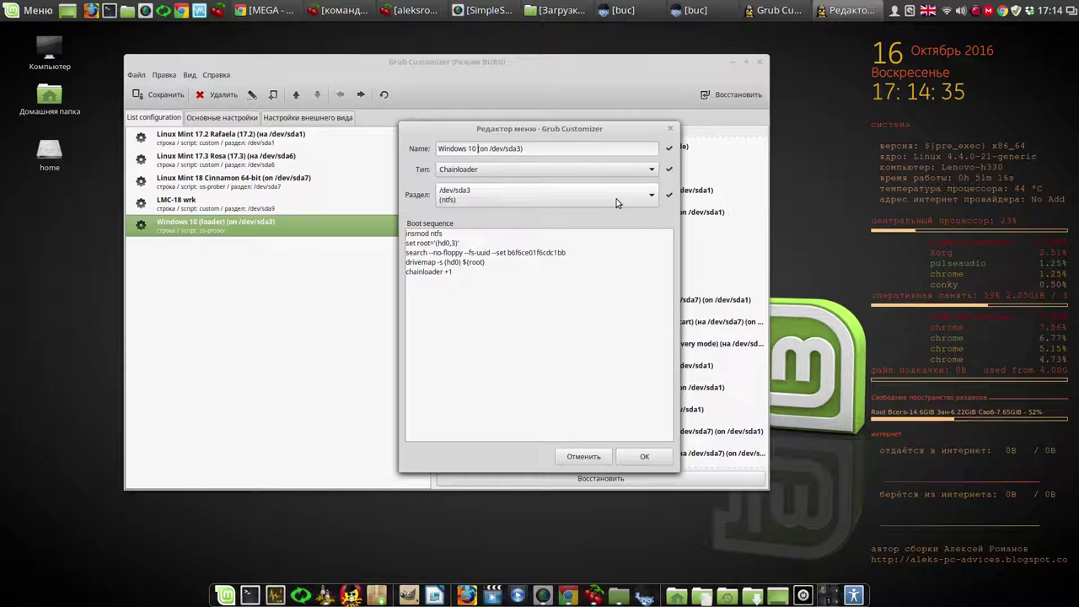
pyautogui.click(651, 458)
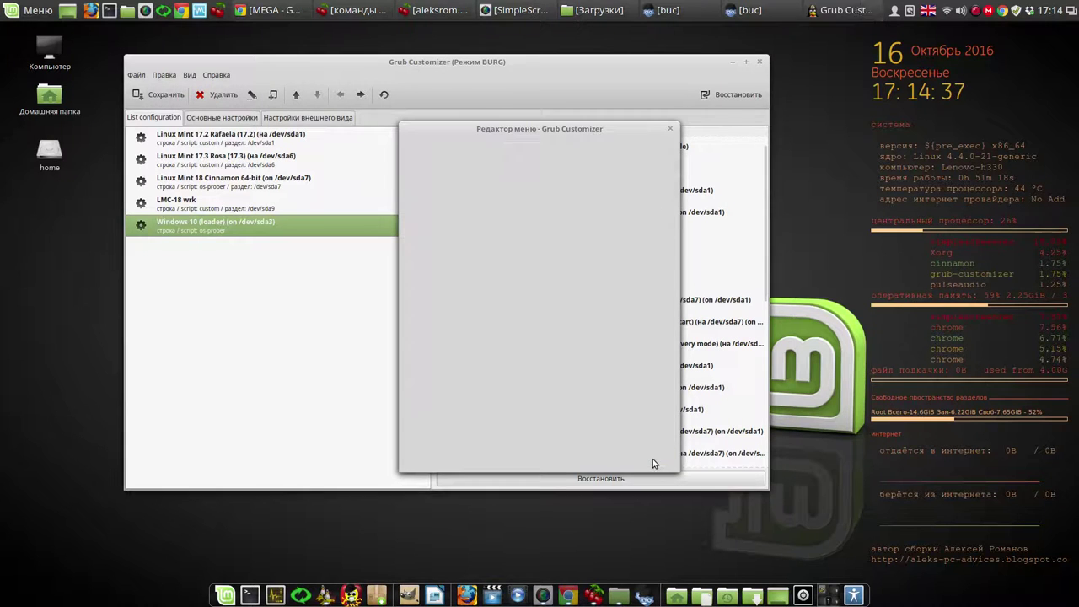
pyautogui.click(164, 94)
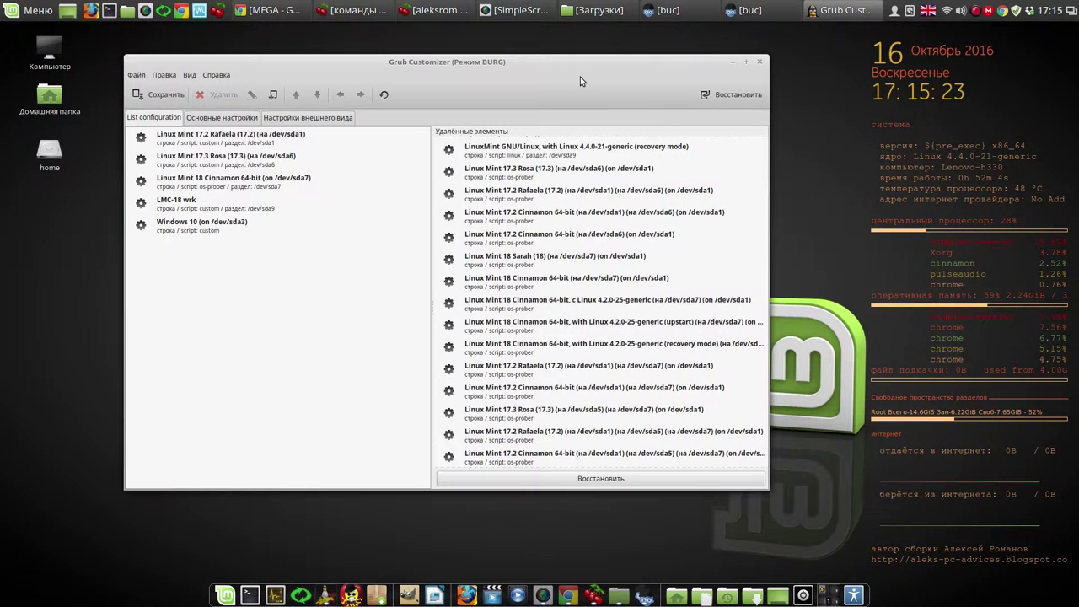
# Close Grub Customizer and bring back the Super Boot Manager and Burg Manager windows
pyautogui.click(759, 60)
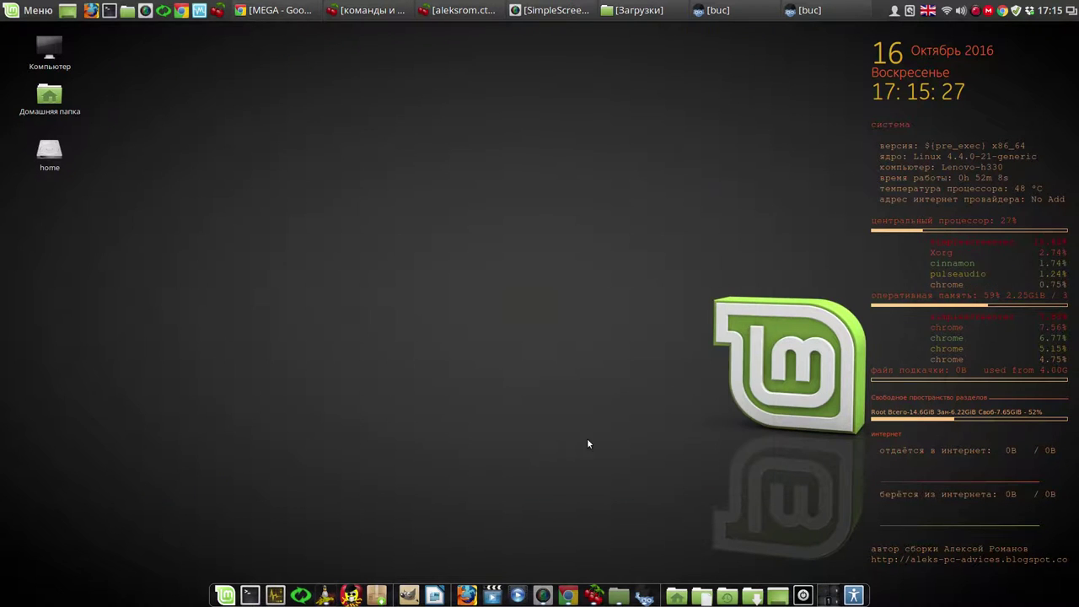
pyautogui.click(723, 10)
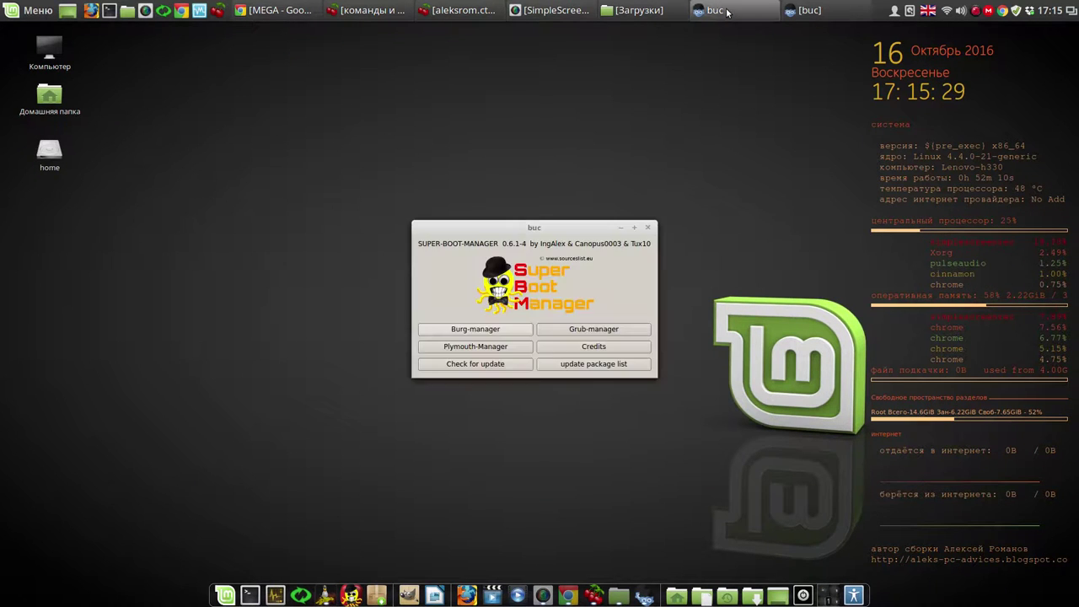
pyautogui.click(810, 11)
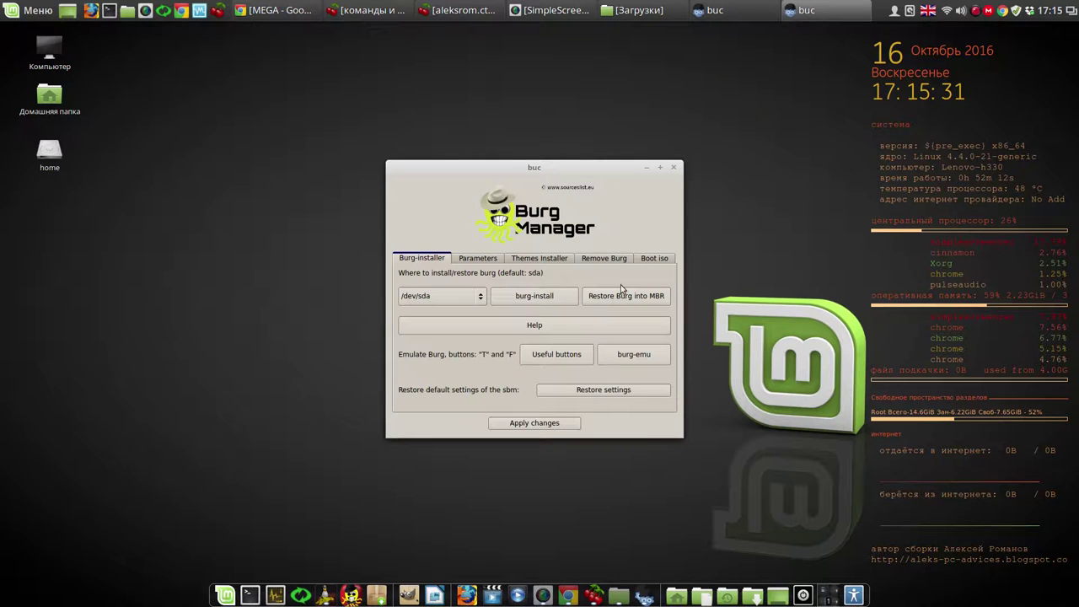
# Preview the boot menu in burg-emu, then close the emulator and Burg Manager
pyautogui.click(634, 355)
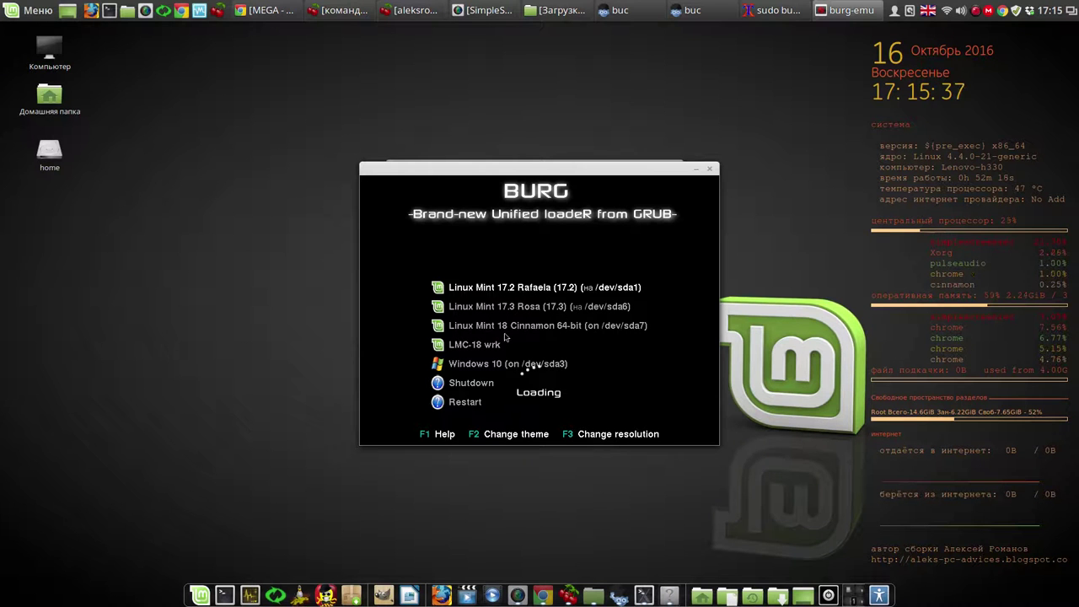
pyautogui.click(709, 172)
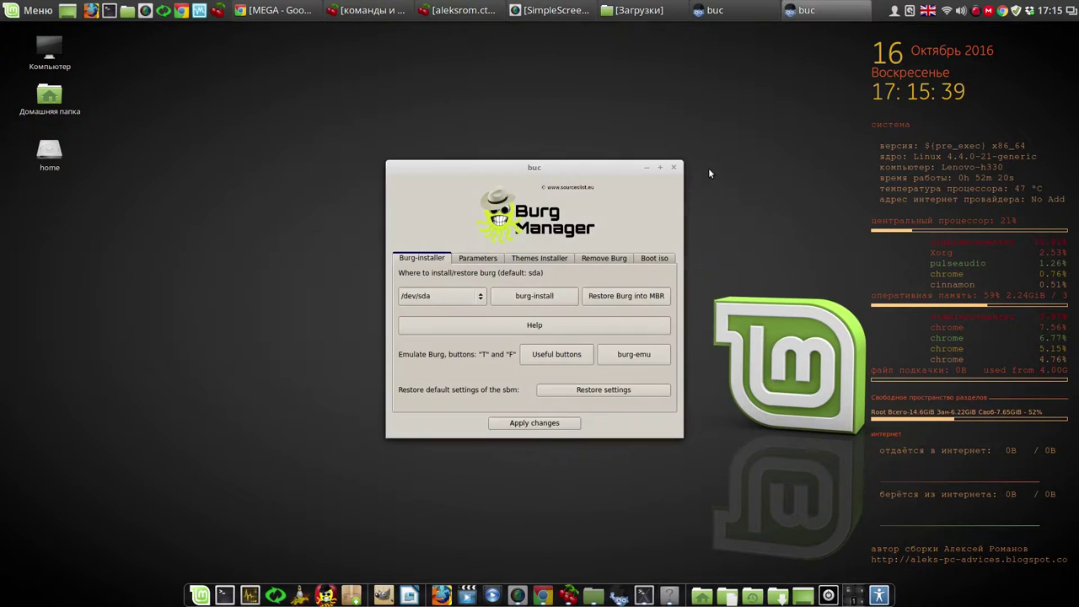
pyautogui.click(675, 169)
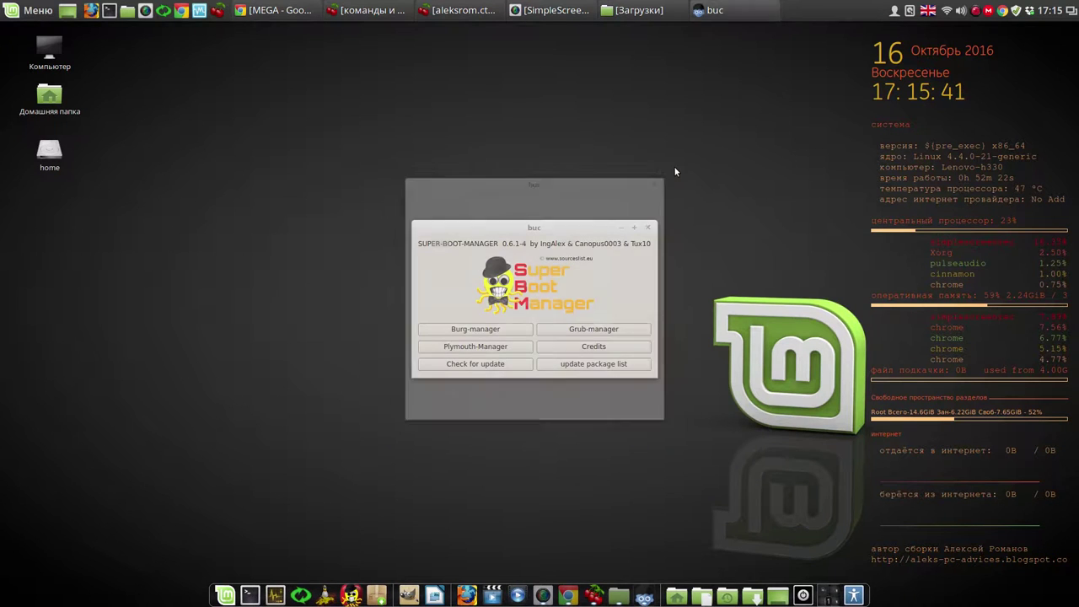
# Close Super Boot Manager and open the SimpleScreenRecorder tray menu
pyautogui.click(648, 230)
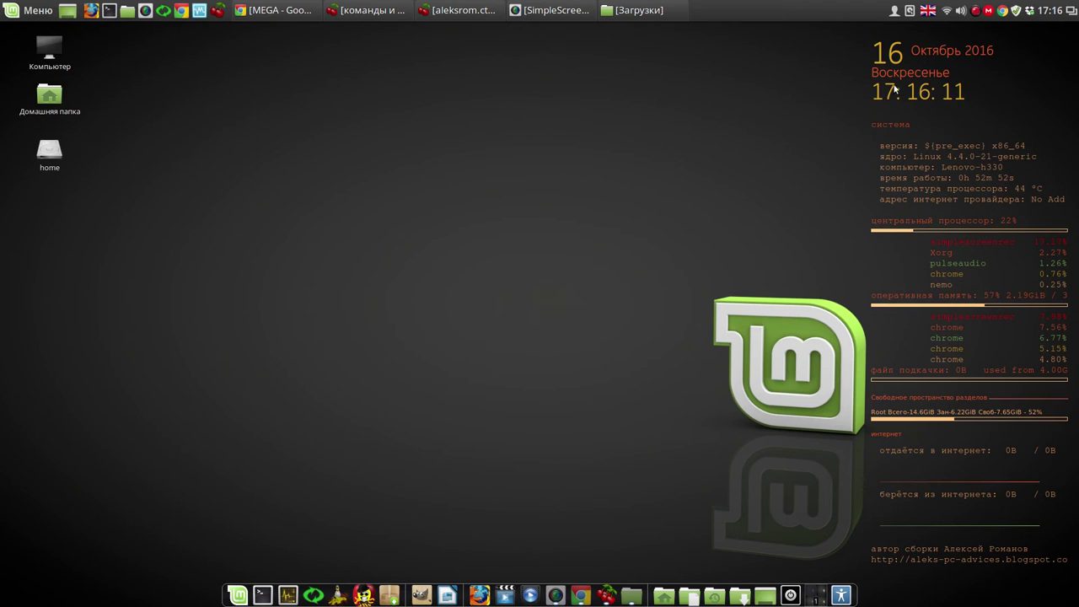
pyautogui.rightClick(977, 13)
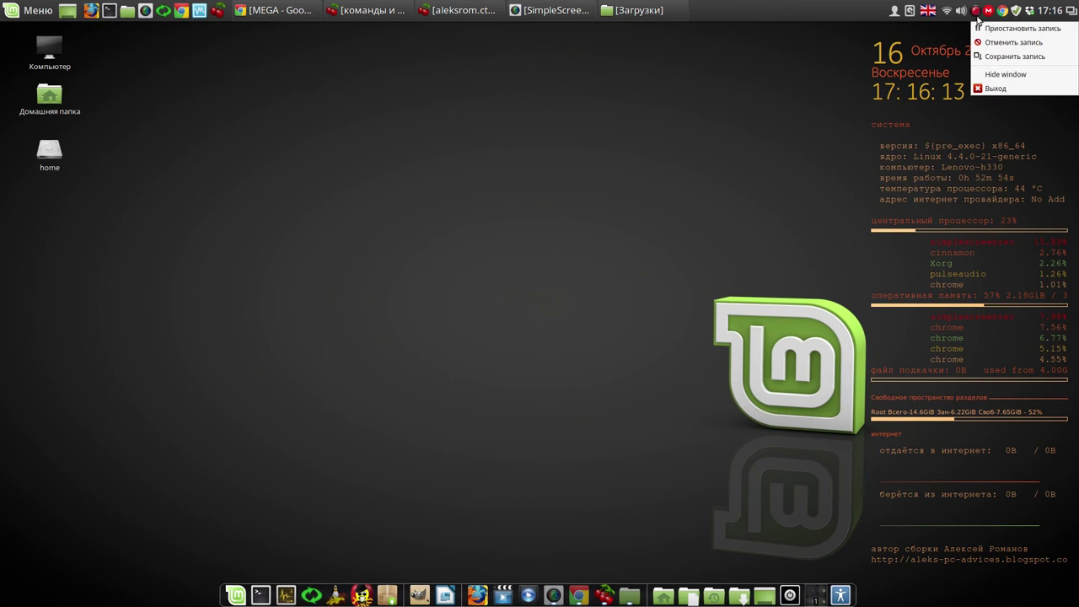